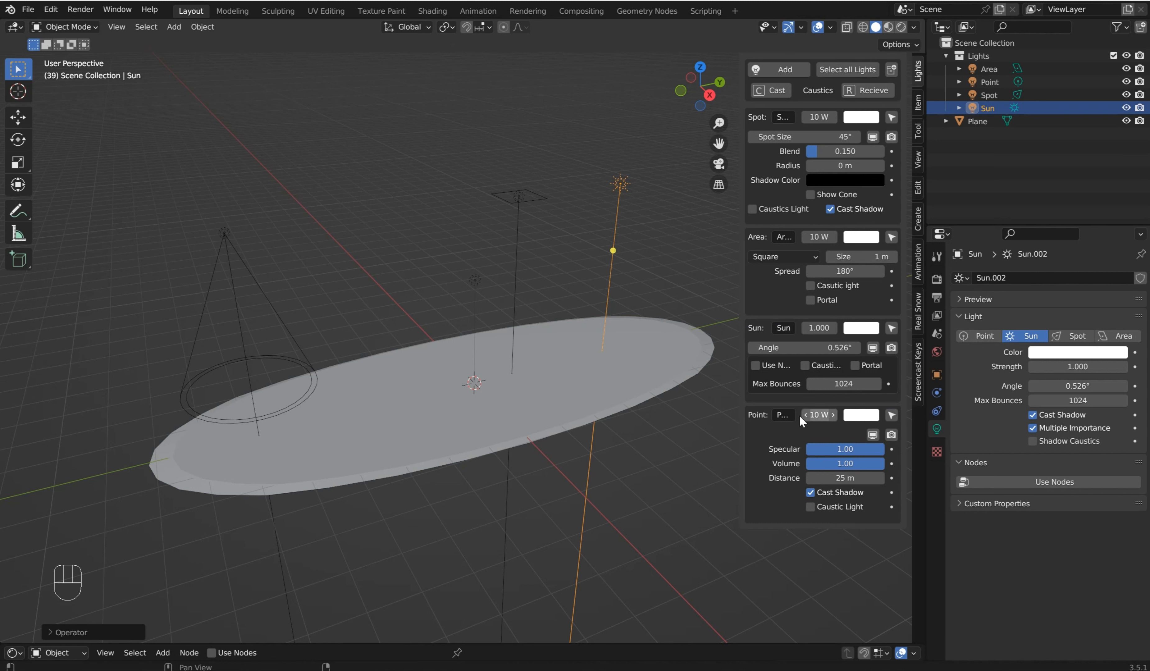
Step: Widen the sidebar holding the light settings and select the Point light from its list
drag(743, 418, 696, 414)
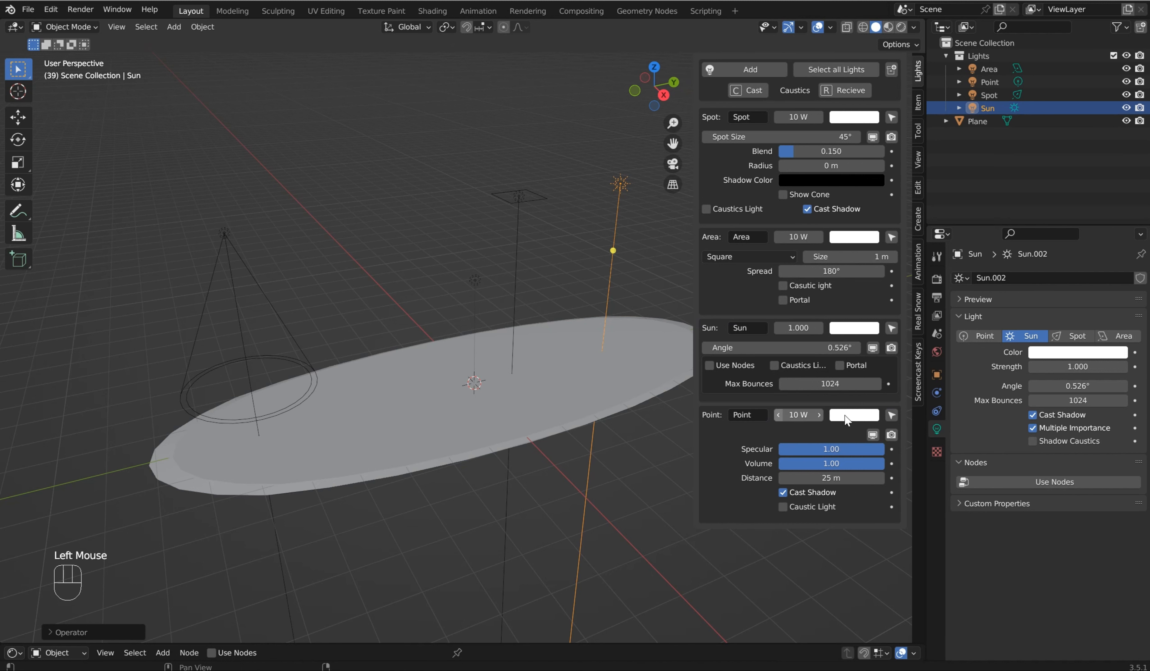
click(892, 415)
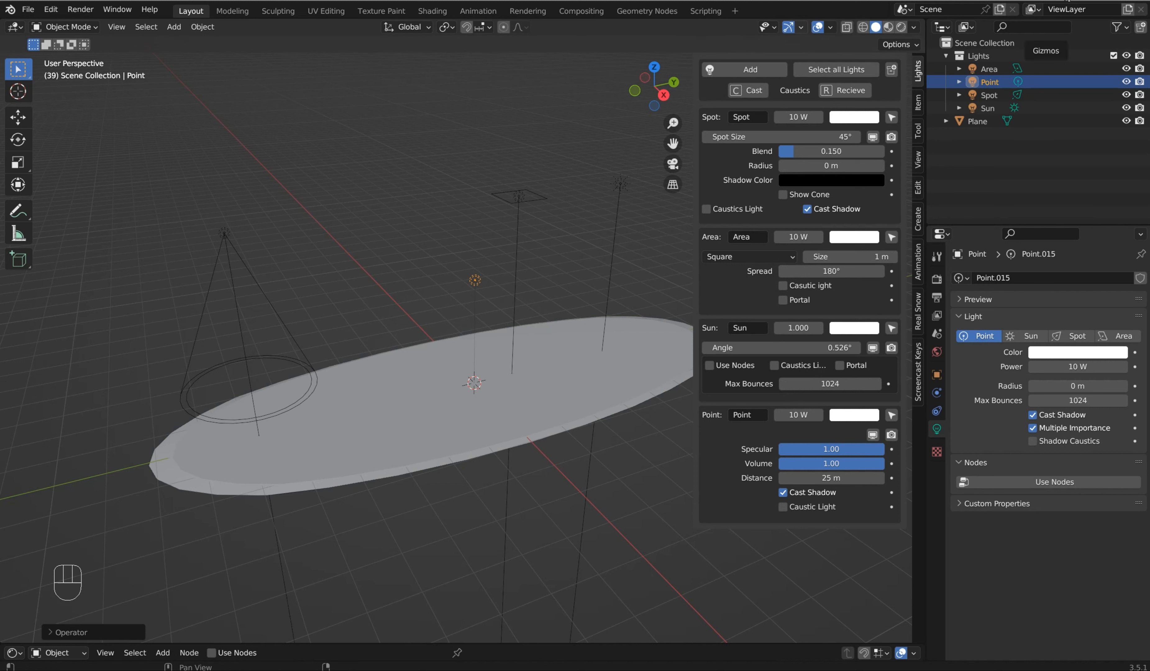
Step: Select the Spot light and change its light type to Point
click(988, 95)
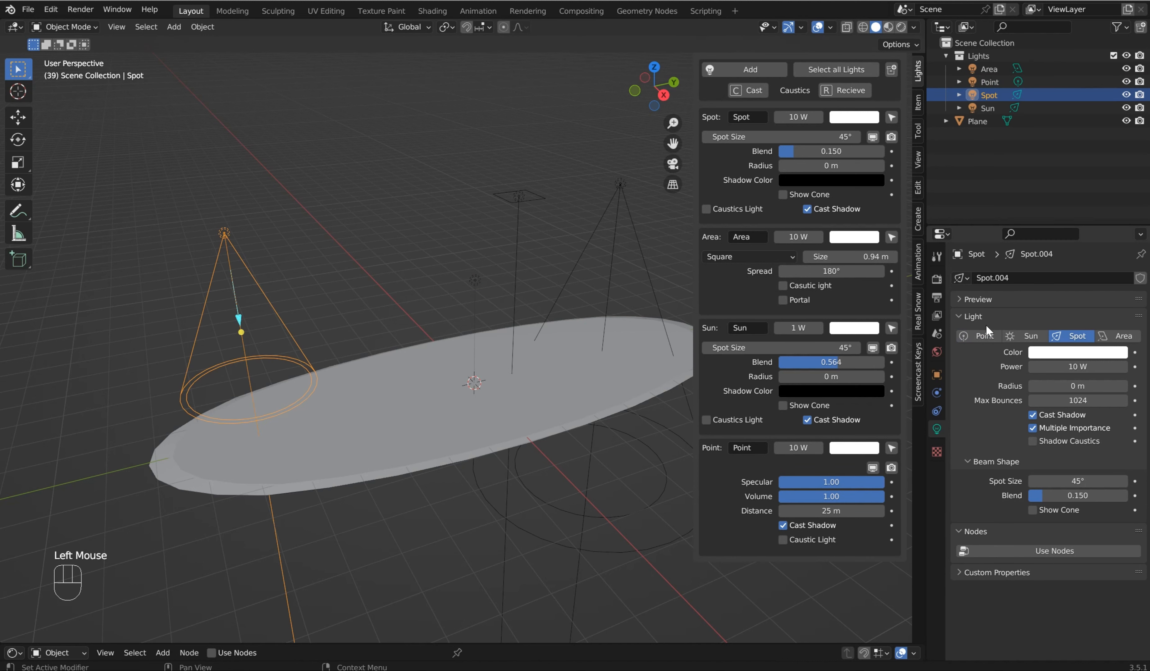
click(985, 333)
middle_drag(552, 230, 483, 254)
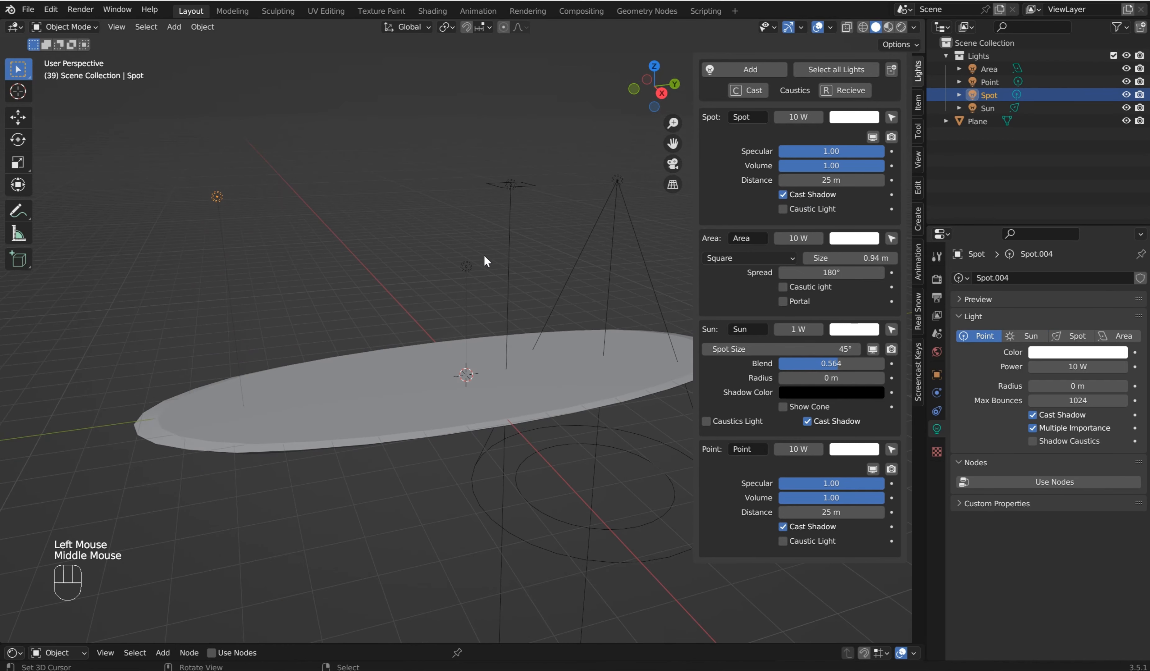
Step: Select the Sun light, which is set to spot type, and scale it down to a much smaller cone
right_click(528, 282)
right_click(586, 247)
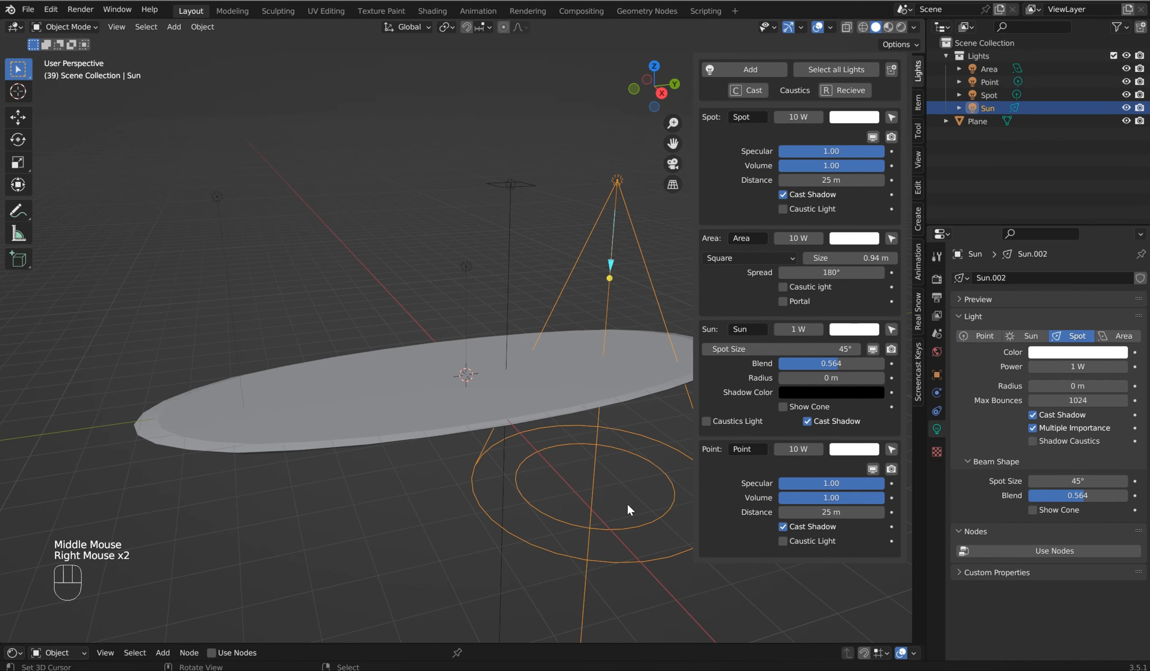
key(s)
click(457, 276)
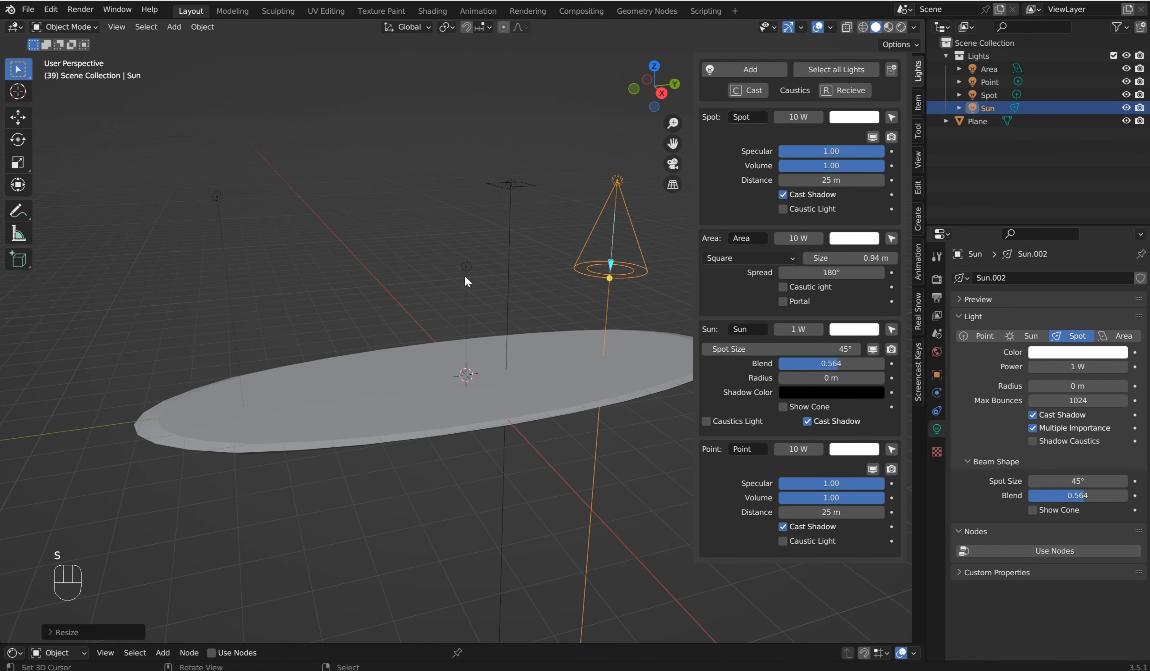
Step: Move the Point light in the right orthographic view up between the Spot and Area lights, roughly level with them
right_click(470, 274)
key(KP_1)
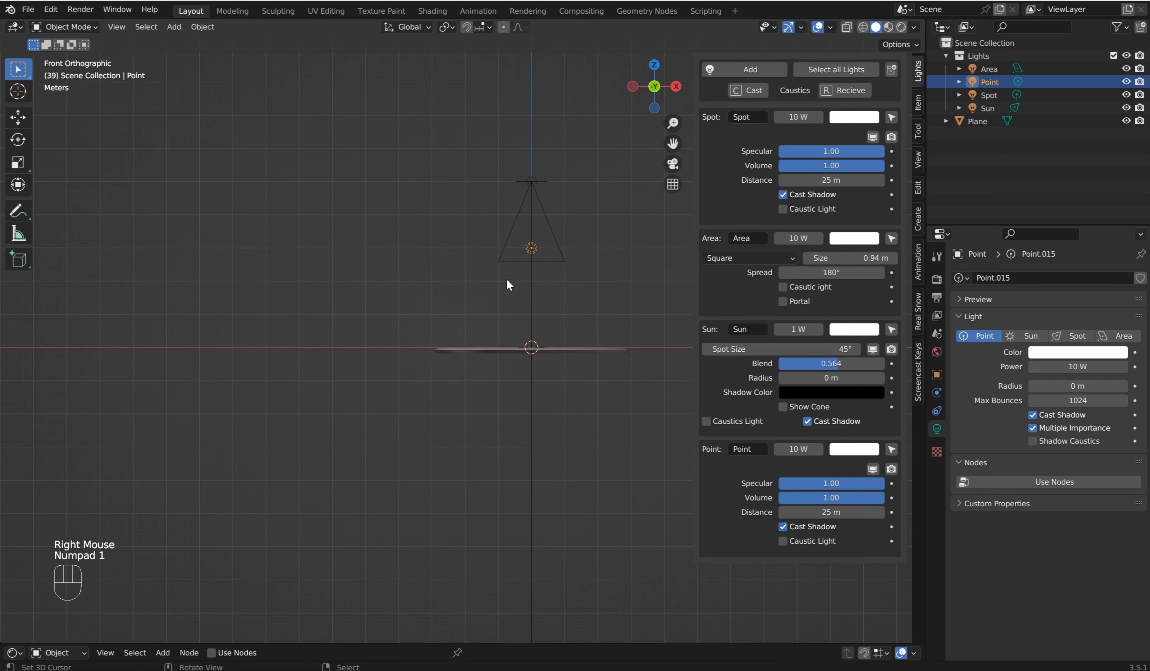
key(KP_3)
key(g)
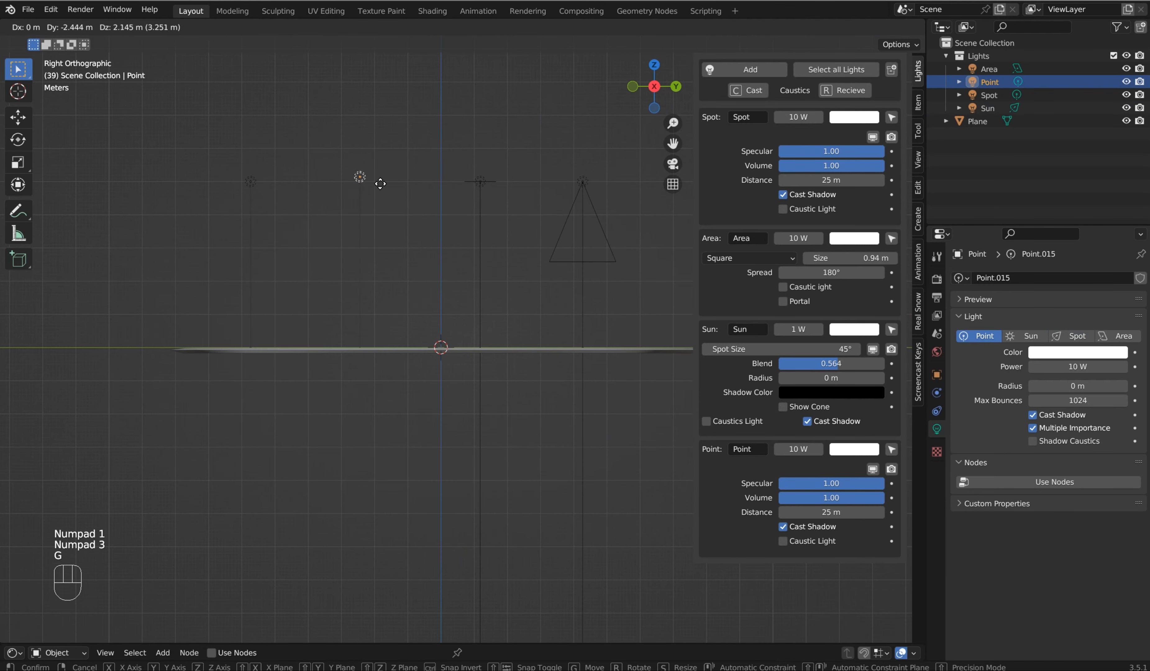
click(386, 194)
Step: Switch the 3D viewport to rendered shading with the whole plane and its lights in perspective view
middle_drag(399, 181, 451, 229)
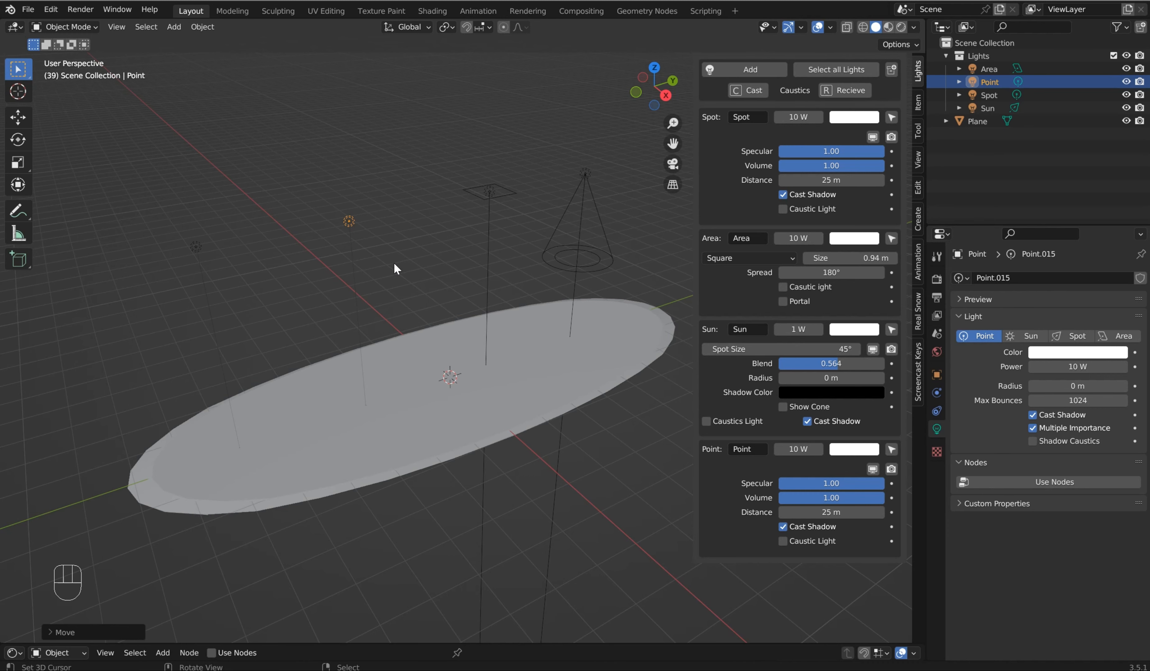
middle_drag(395, 265, 402, 242)
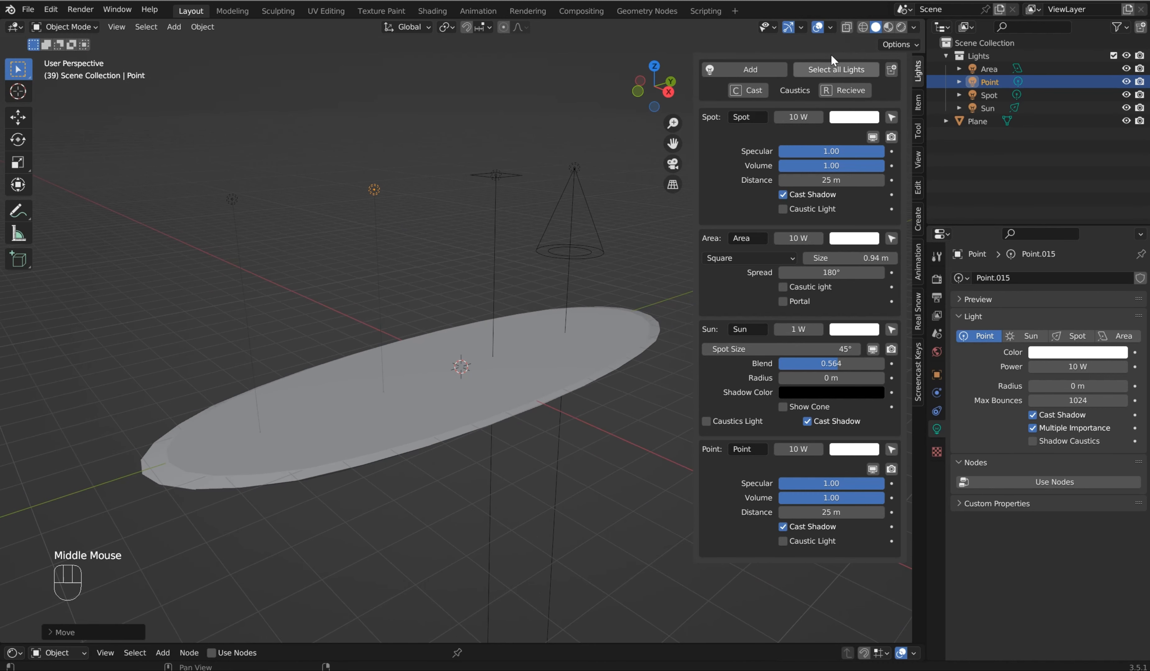
scroll(530, 197, down, 1)
scroll(526, 196, up, 2)
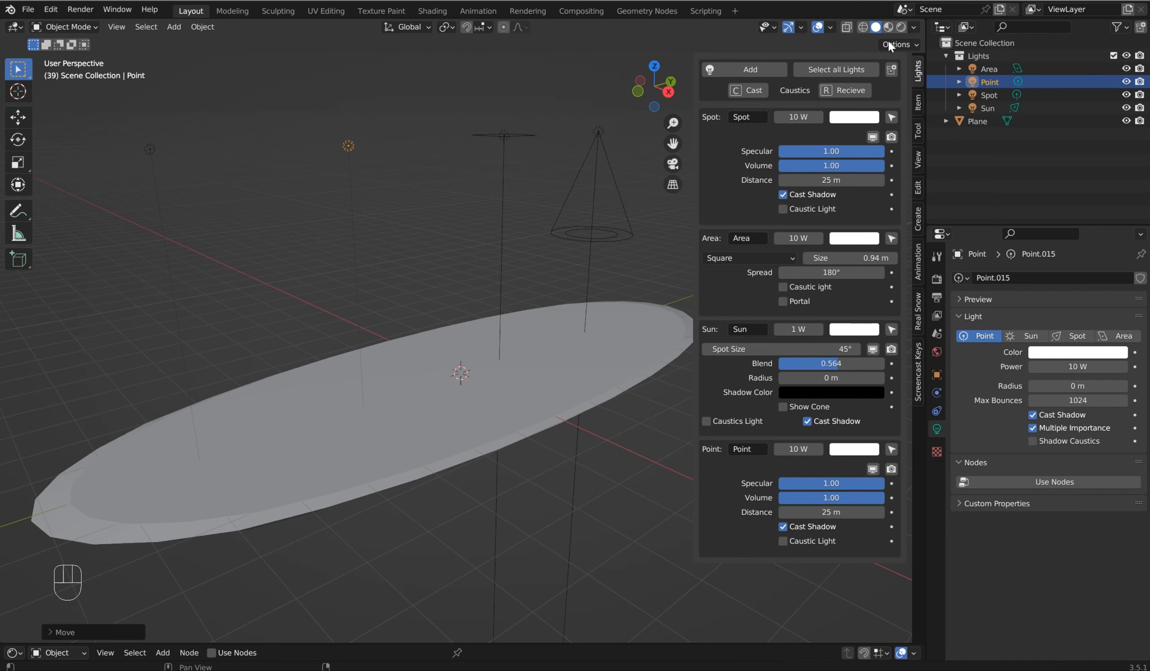
click(901, 27)
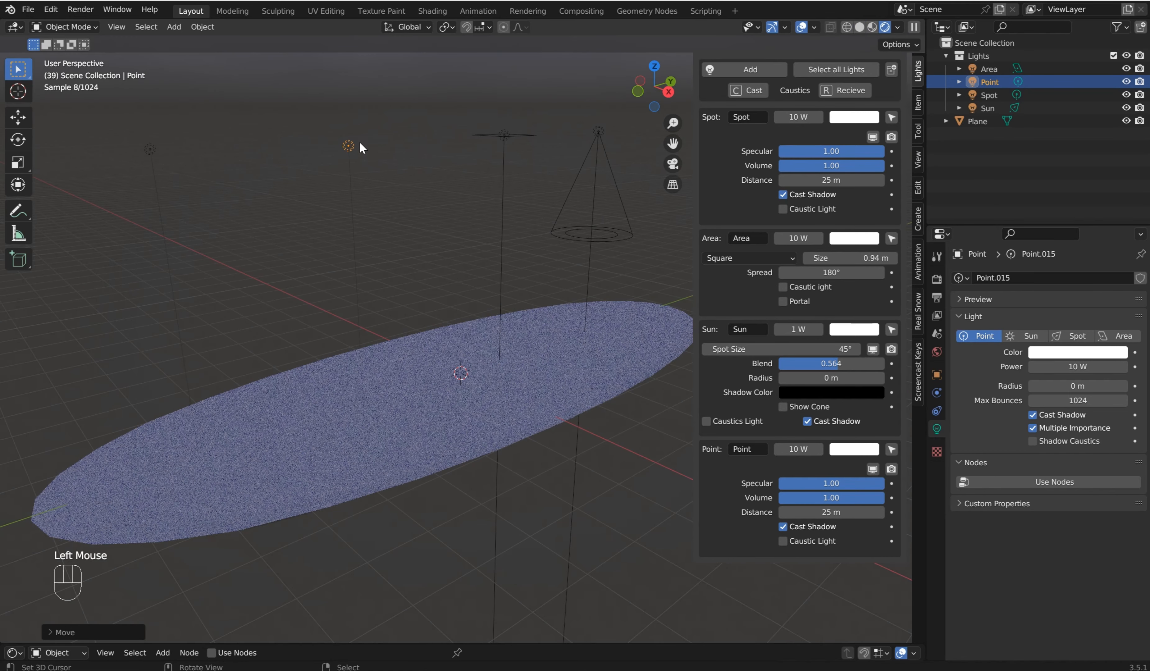
Step: Change the Spot light's type back to Spot and raise its power to about 573.6 W
click(892, 117)
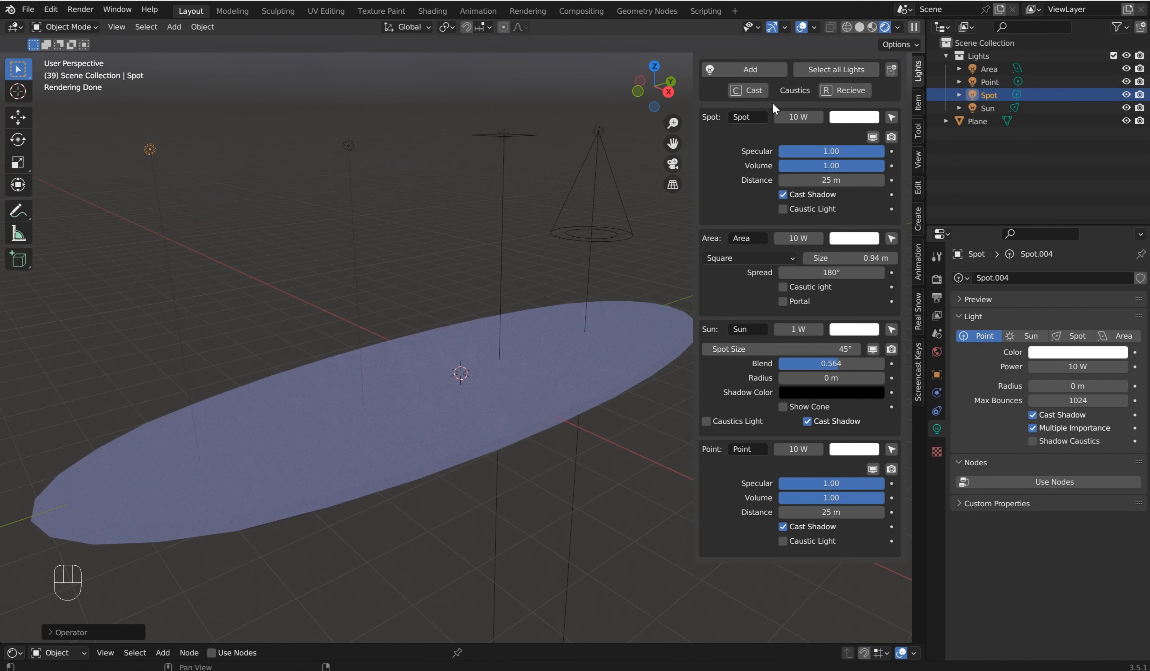
click(1085, 335)
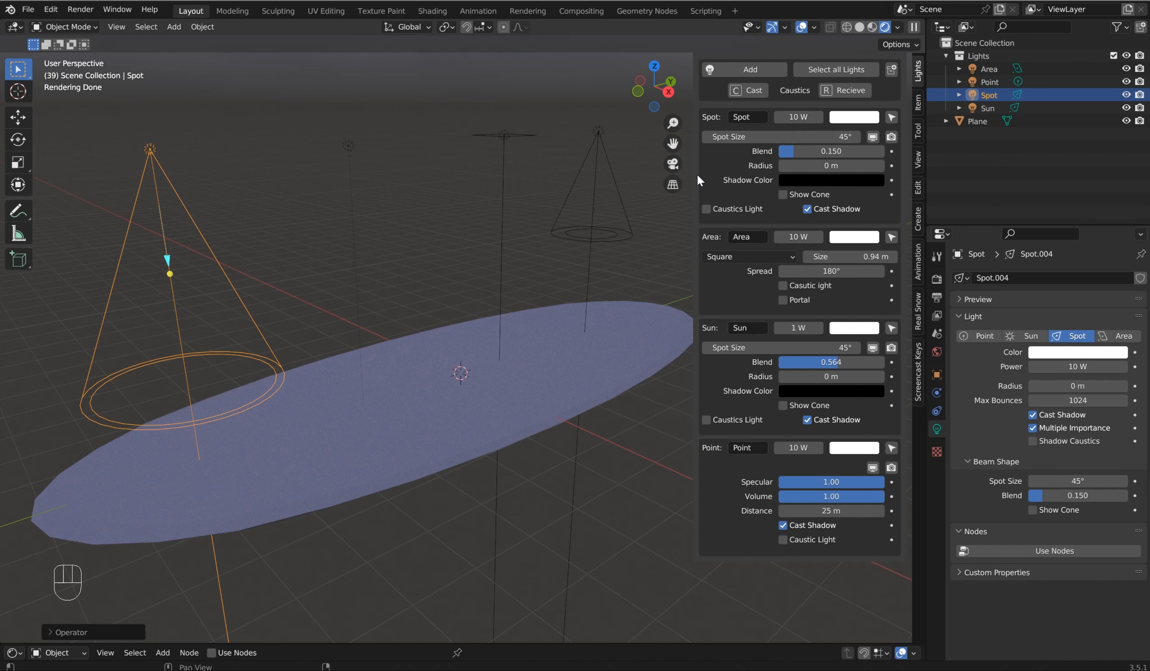
click(798, 118)
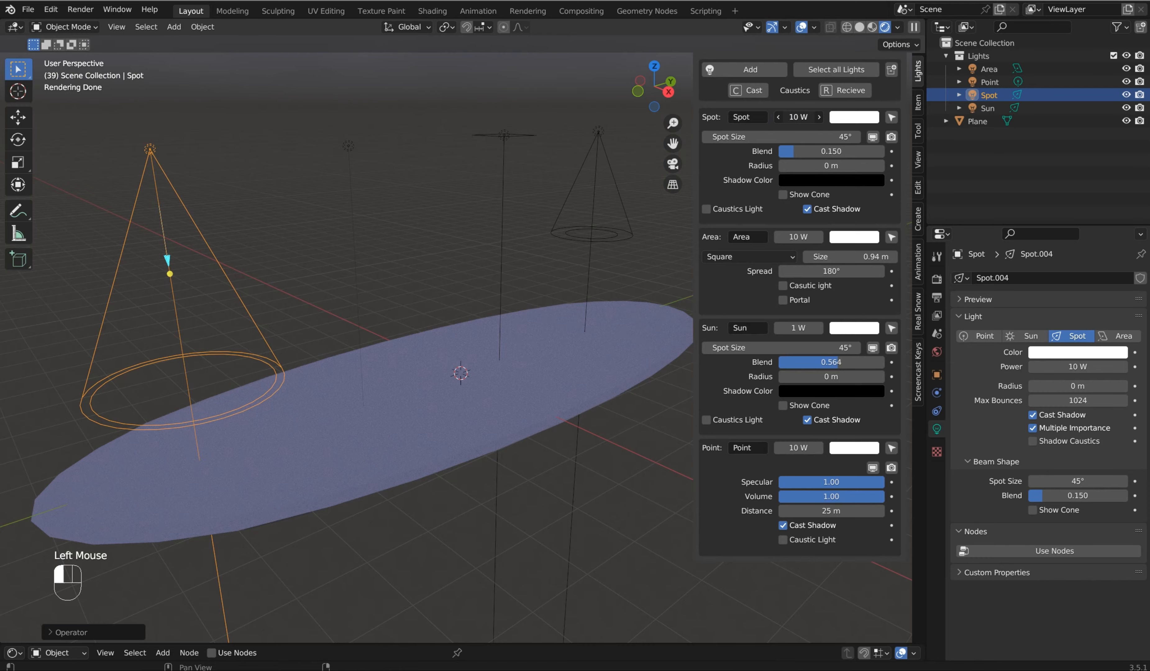
drag(798, 117, 775, 119)
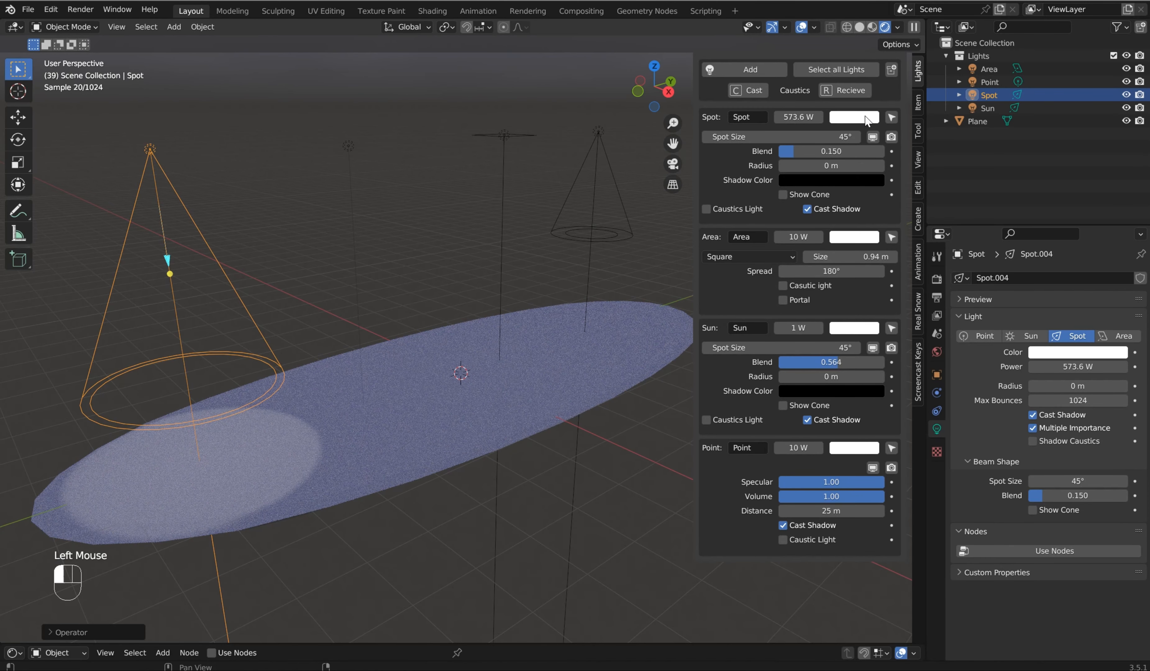
Step: Set the Spot light's color to blue and its power to 12000 W
click(866, 121)
click(922, 156)
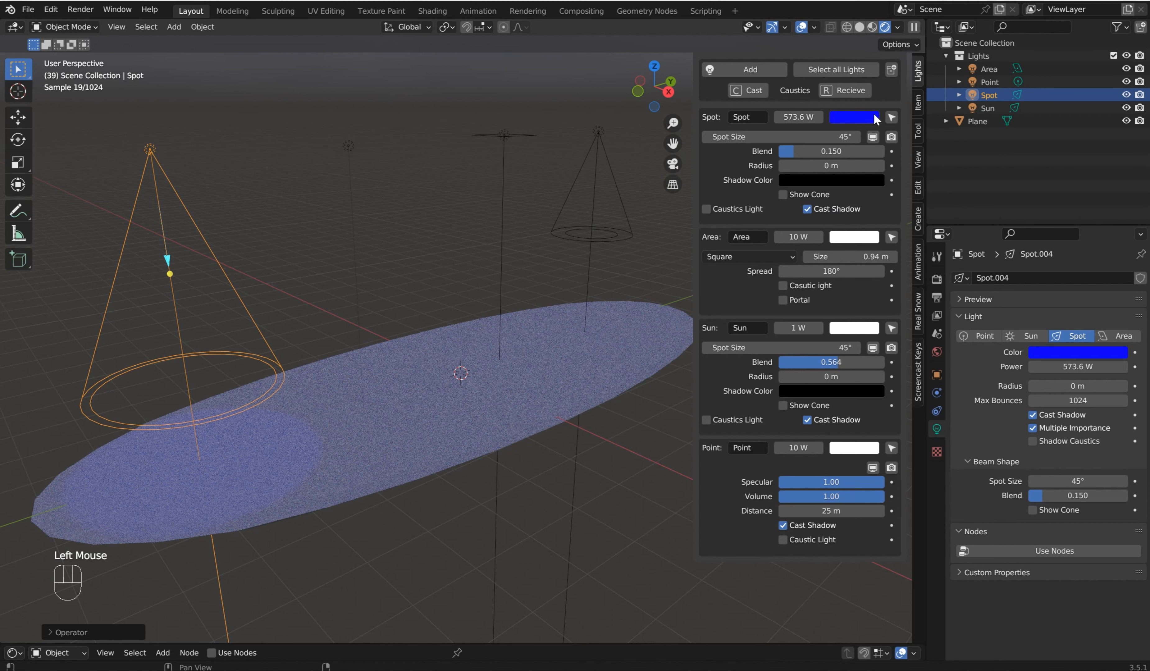
click(804, 118)
text(12000)
key(Return)
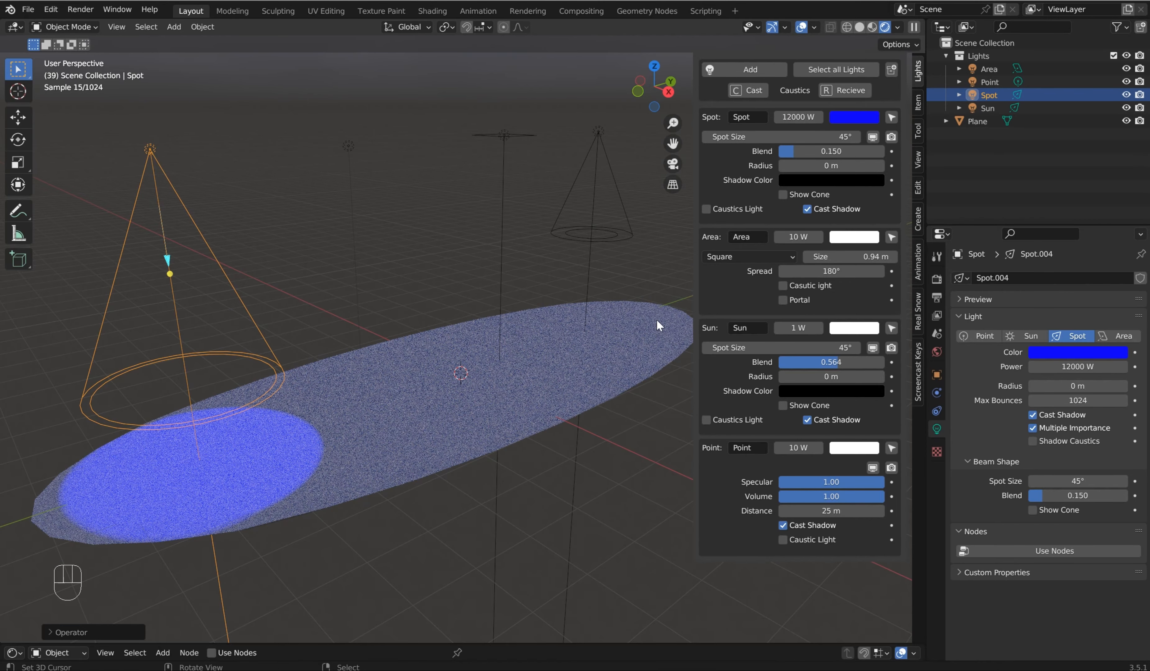
Step: Soften the edge of the Spot light's cone by raising its blend to 0.564
middle_drag(484, 281, 494, 274)
scroll(447, 265, up, 2)
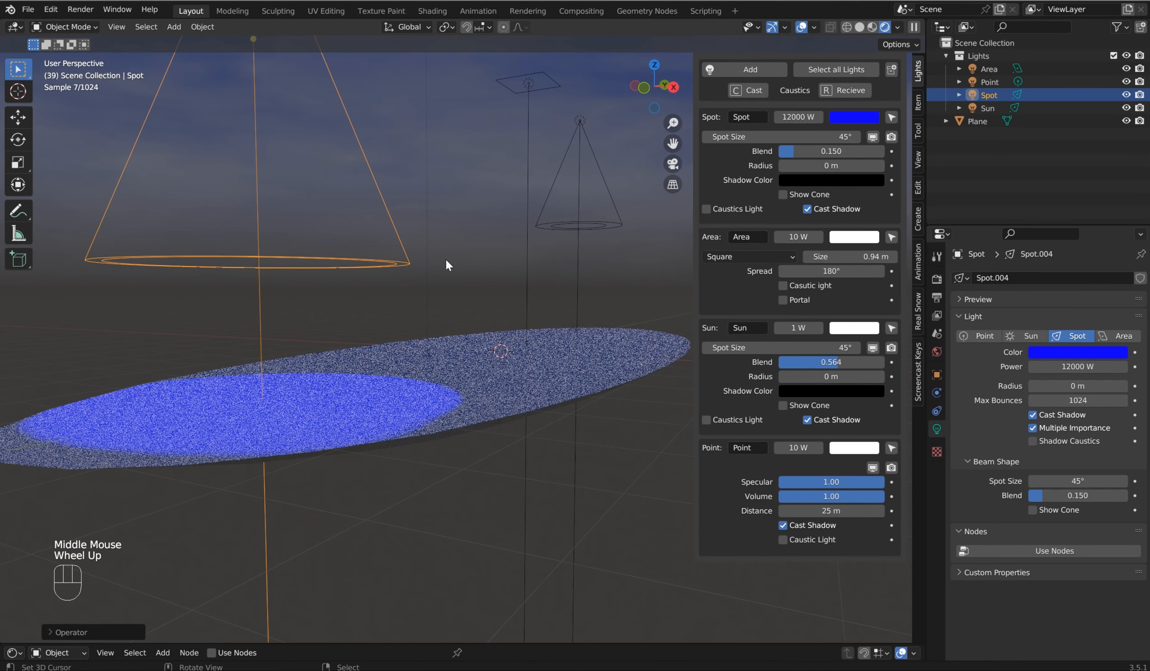
drag(811, 151, 854, 151)
scroll(453, 422, down, 2)
middle_drag(457, 412, 458, 417)
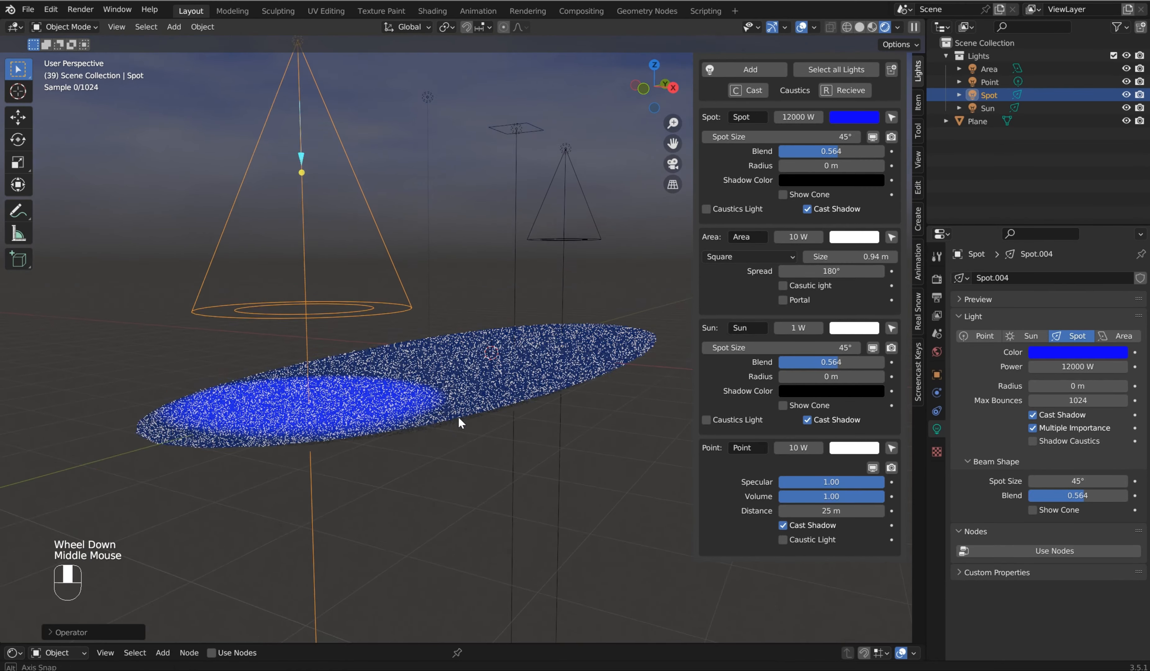
scroll(458, 417, up, 2)
Step: Toggle the Spot light's Caustics Light option on and off, and its Cast Shadow option off and on
click(705, 209)
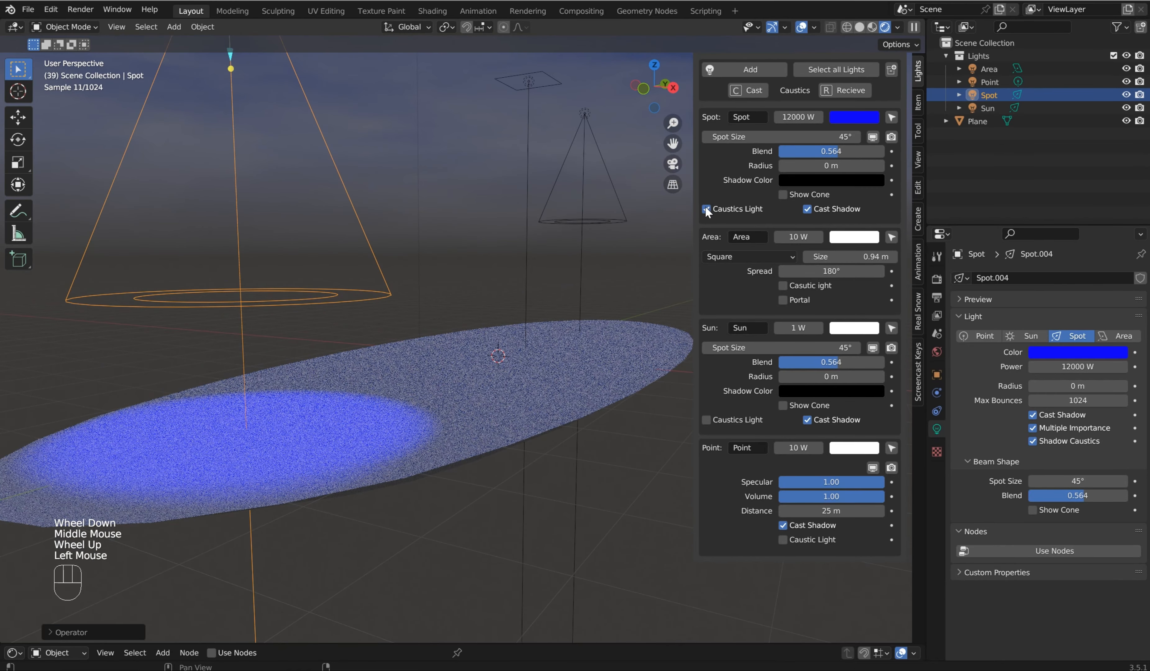
click(705, 209)
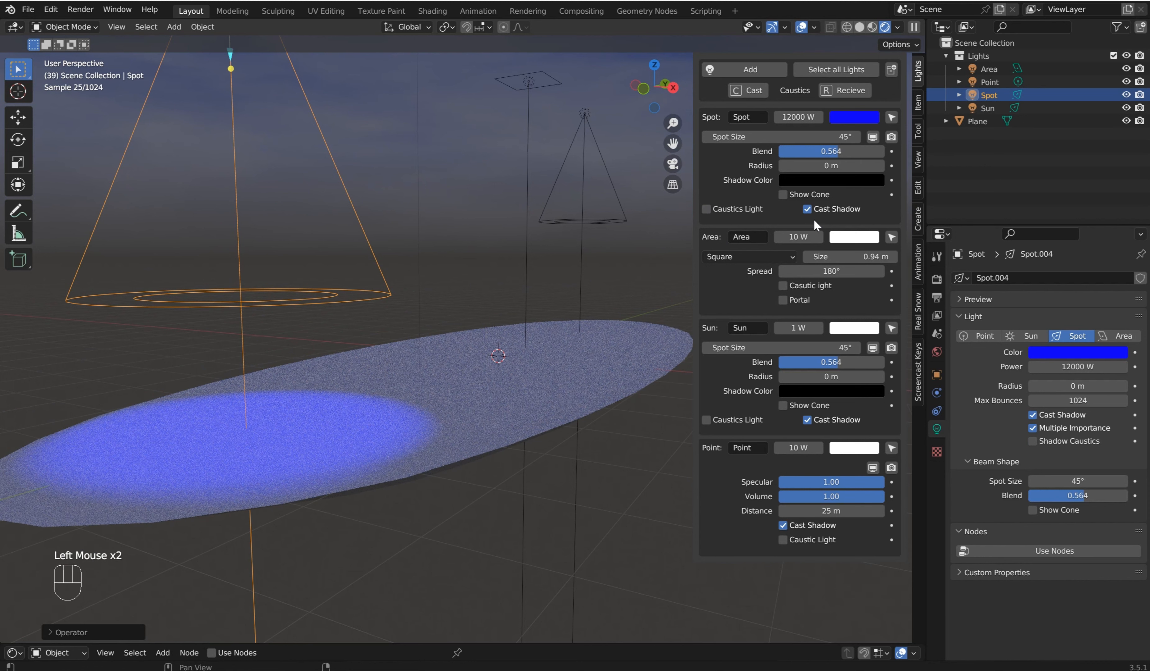
click(810, 208)
click(809, 209)
Step: Select the Area light and enlarge its square size to 2.74 m
click(891, 237)
middle_drag(654, 272, 741, 302)
scroll(557, 306, down, 2)
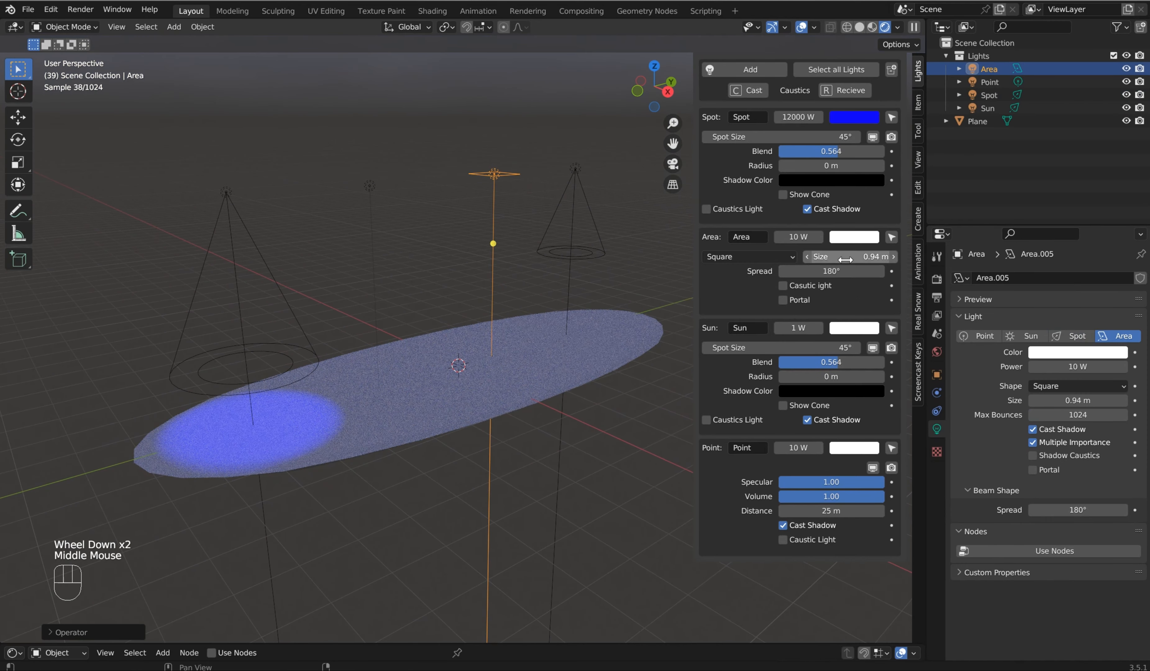
mouse_move(843, 257)
mouse_down()
mouse_move(876, 256)
mouse_move(847, 261)
mouse_up()
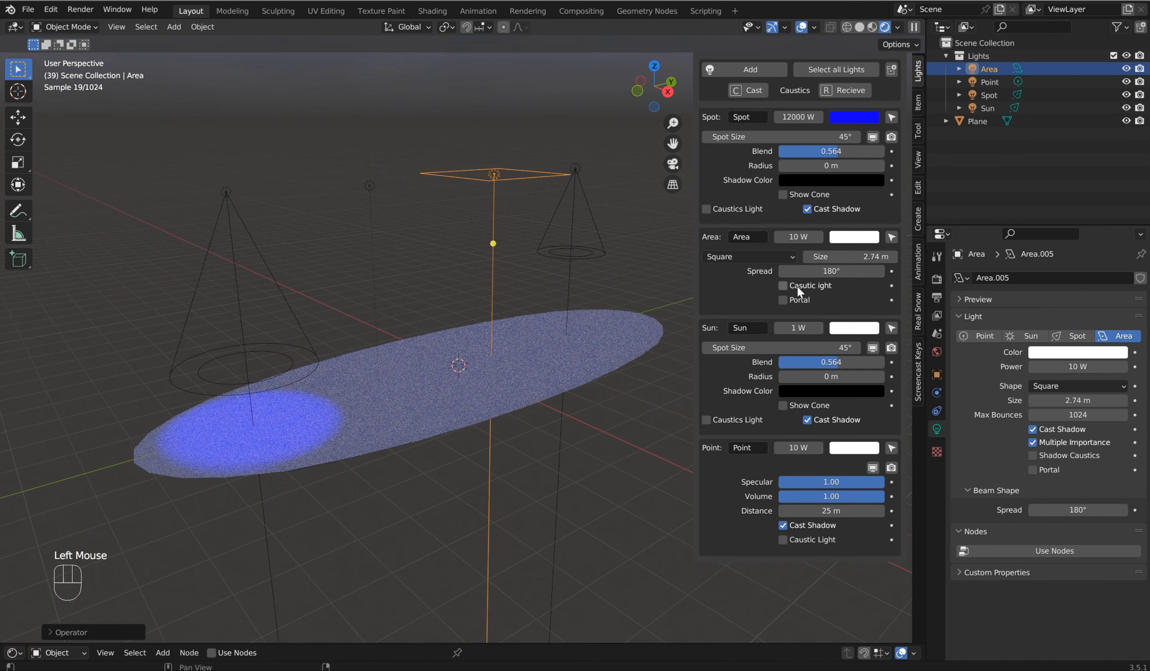
Step: Toggle the Area light's caustic light and Portal options on and off
click(783, 285)
click(783, 285)
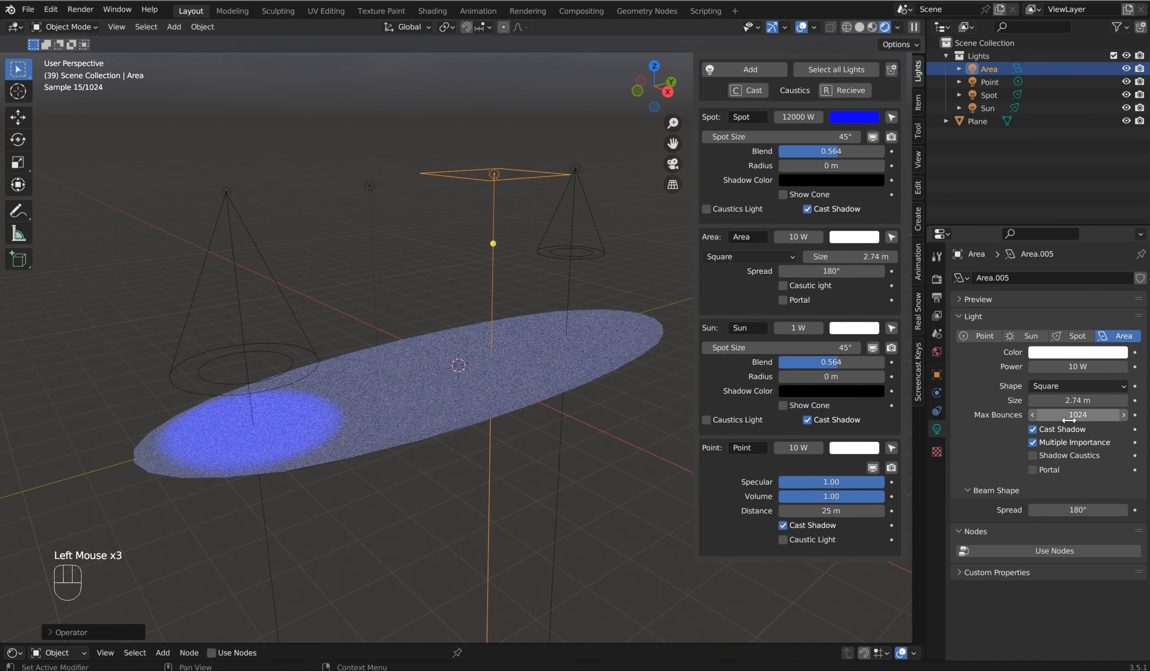
click(783, 300)
click(782, 301)
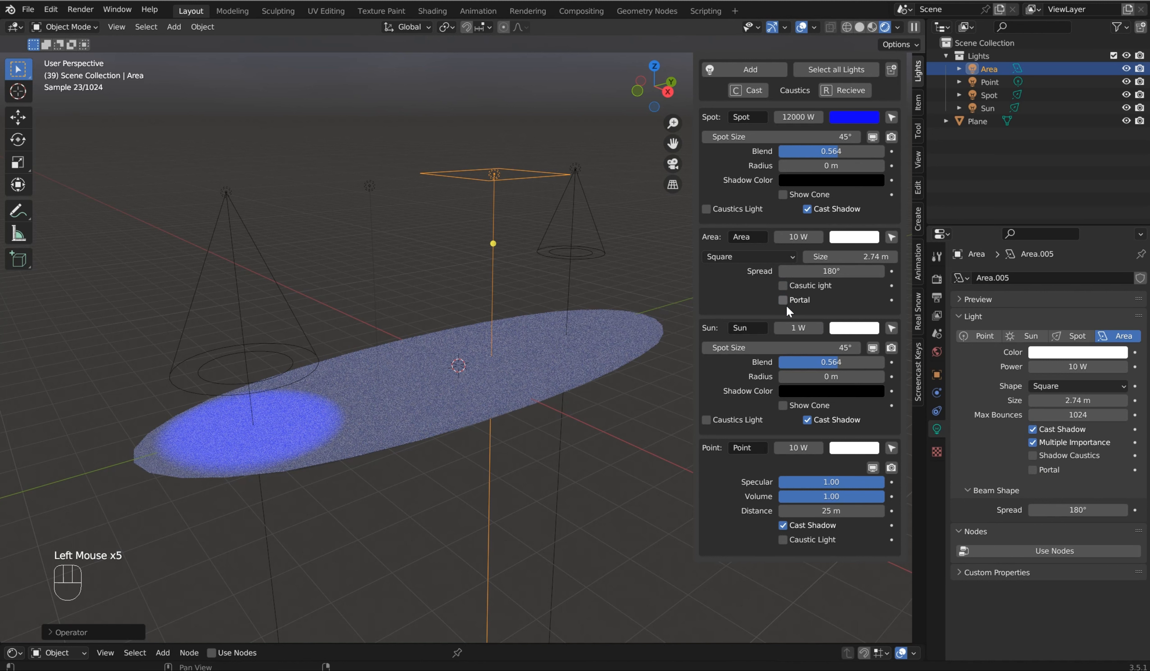
Step: Delete the Area light and add a new Sun light to the scene
key(Delete)
click(737, 69)
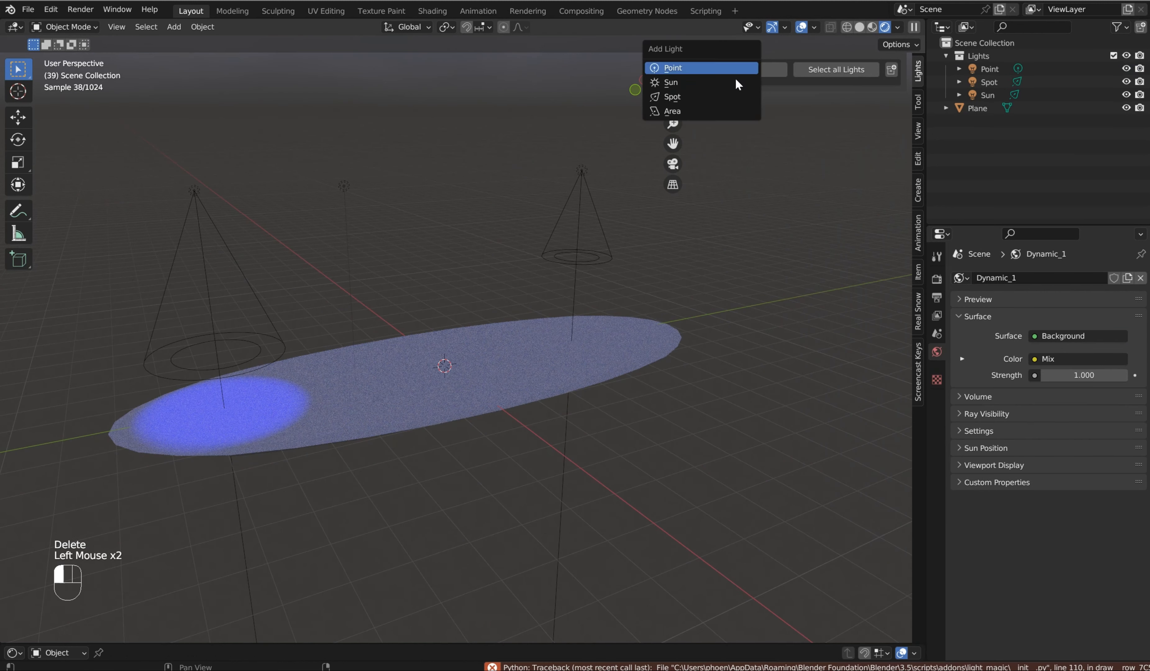
click(727, 76)
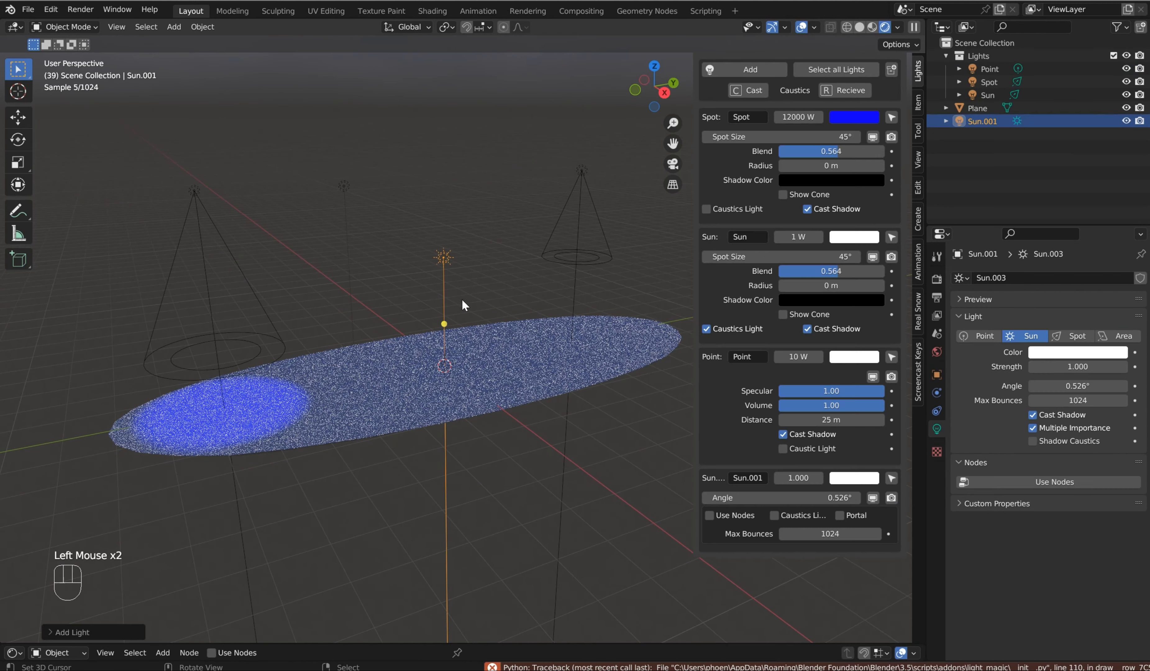
Step: Move the new Sun light slightly along the global Y axis and raise it along Z above the plane
key(g)
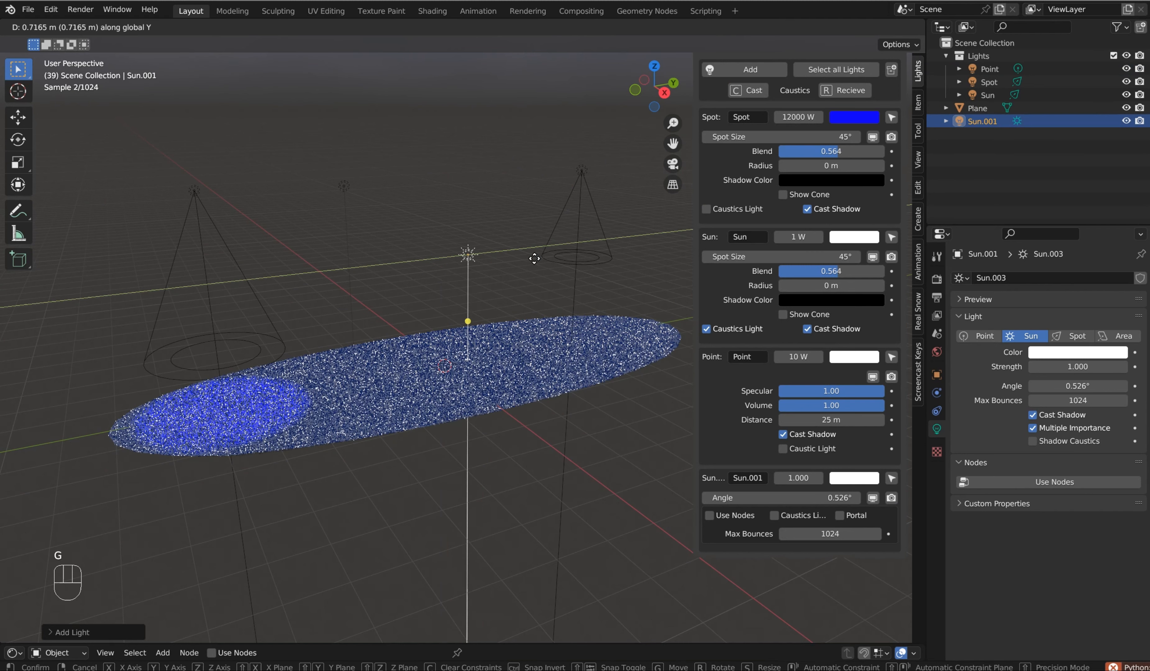
click(533, 266)
key(g)
key(z)
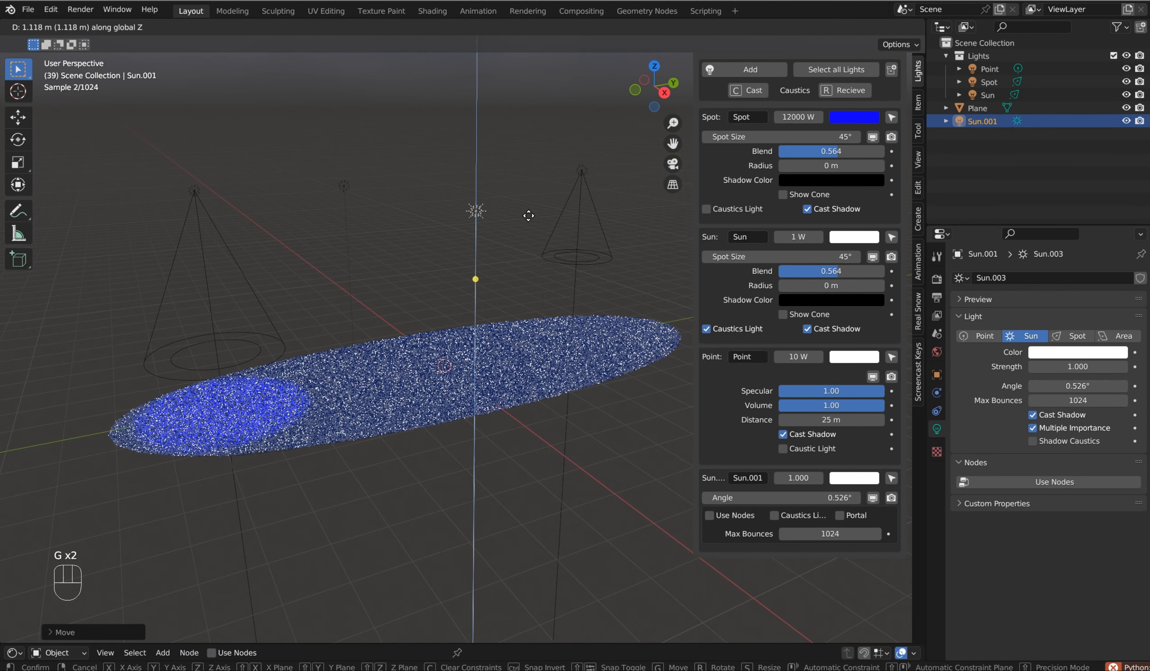
click(530, 210)
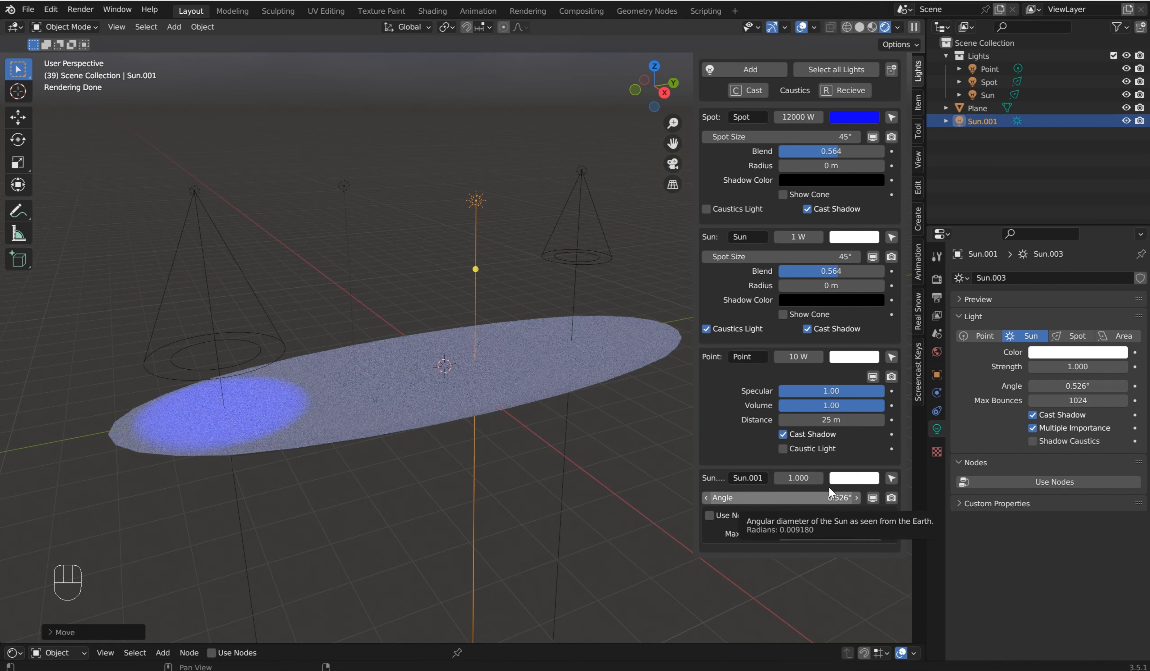
Step: Set the new Sun light's color to yellow-green, its strength to 5.240 and its angle to 128°
click(838, 479)
drag(860, 359, 844, 359)
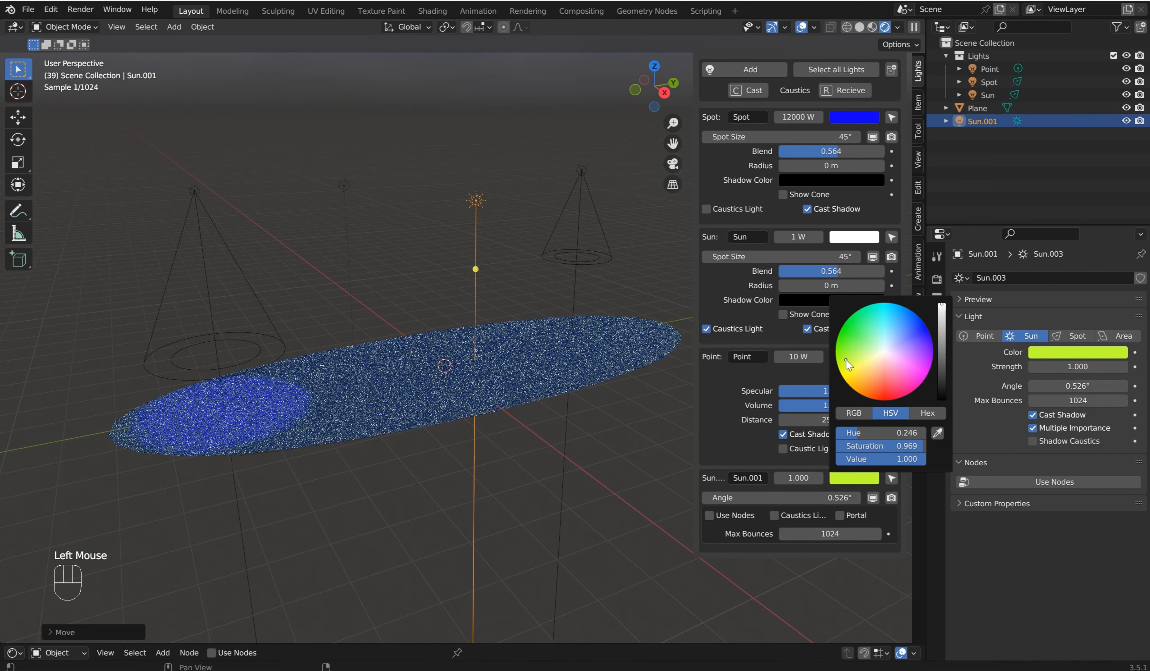
drag(741, 498, 831, 492)
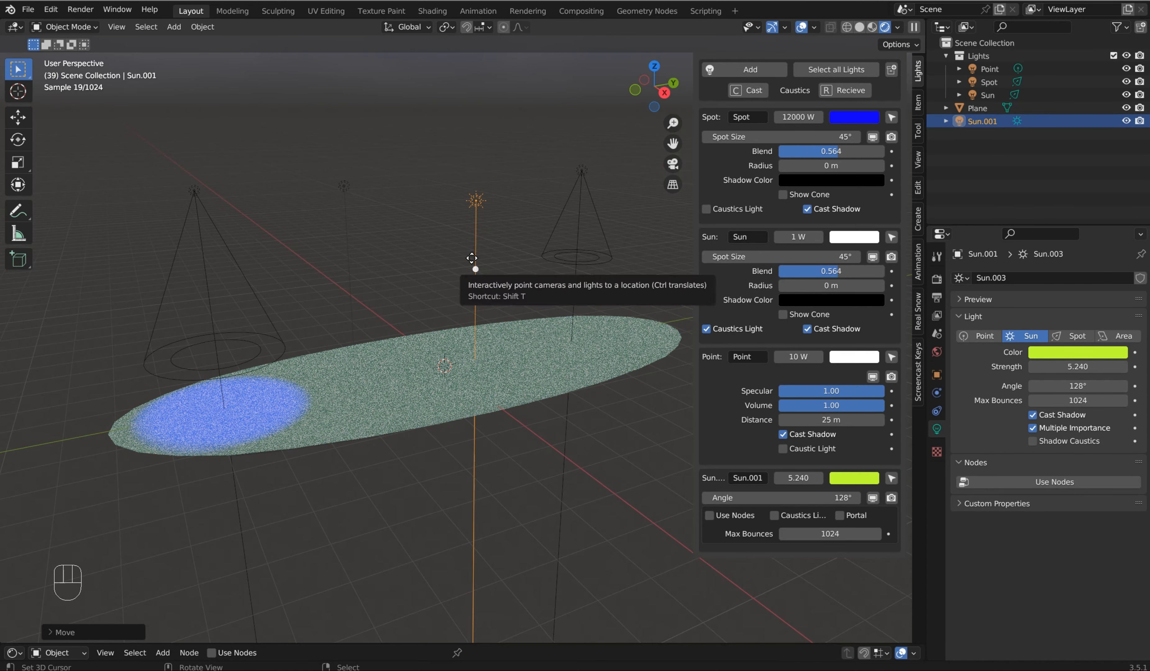
key(r)
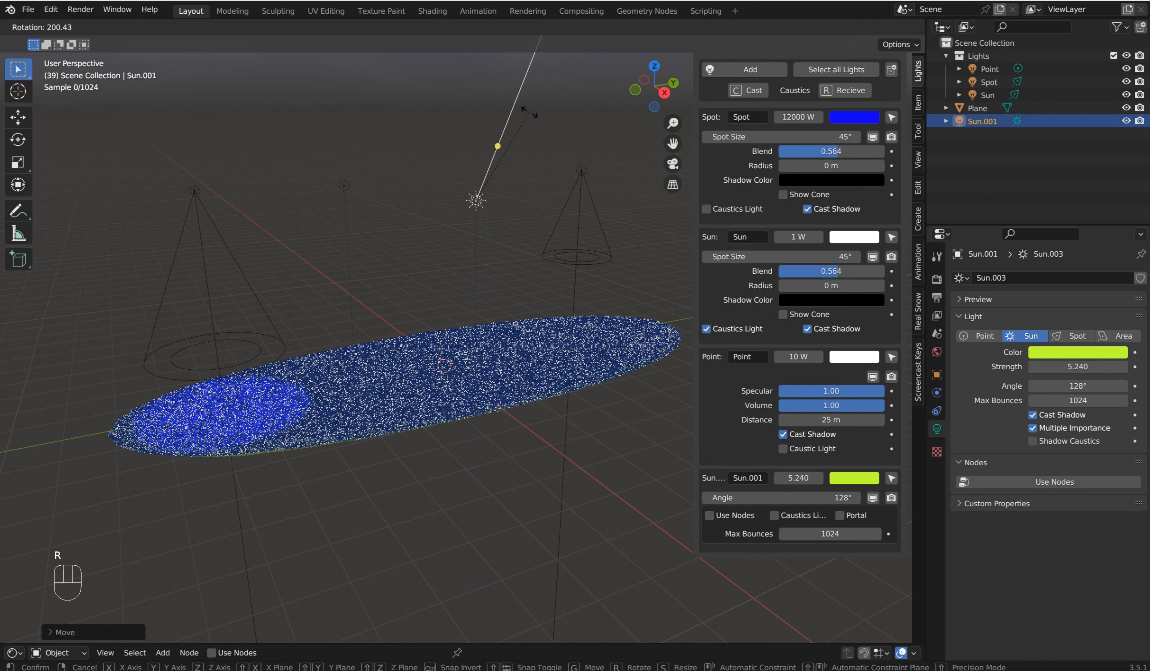
right_click(412, 272)
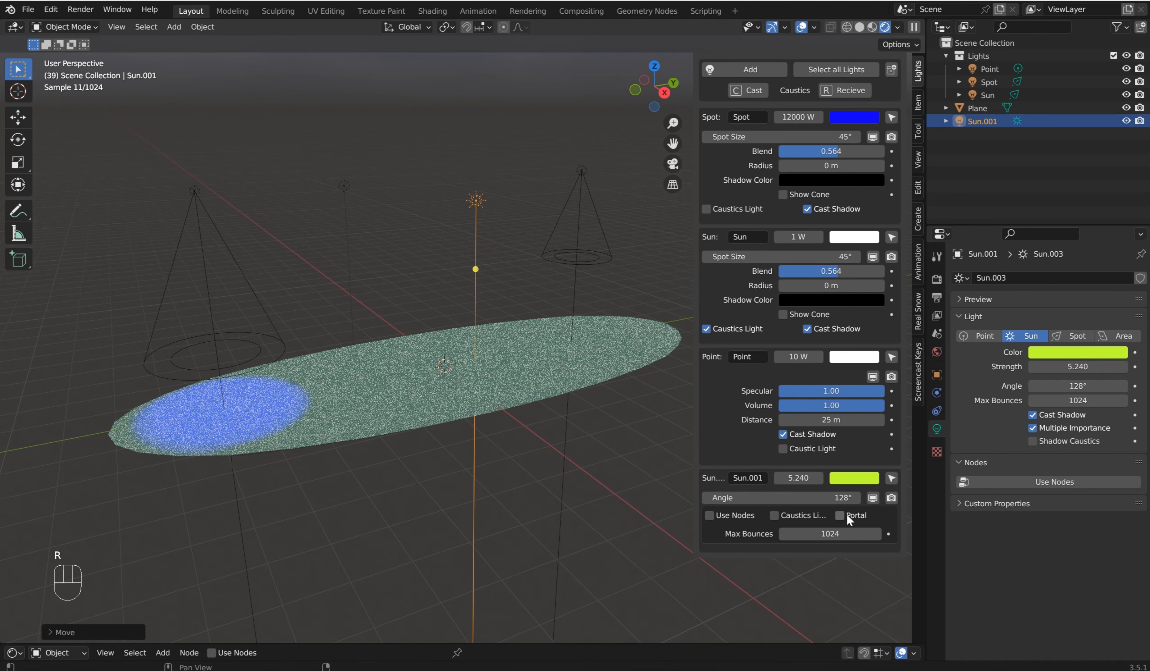
Step: Toggle the yellow-green Sun light's Caustics Light, Use Nodes and Portal options on and off
scroll(811, 513, down, 1)
click(775, 514)
click(775, 514)
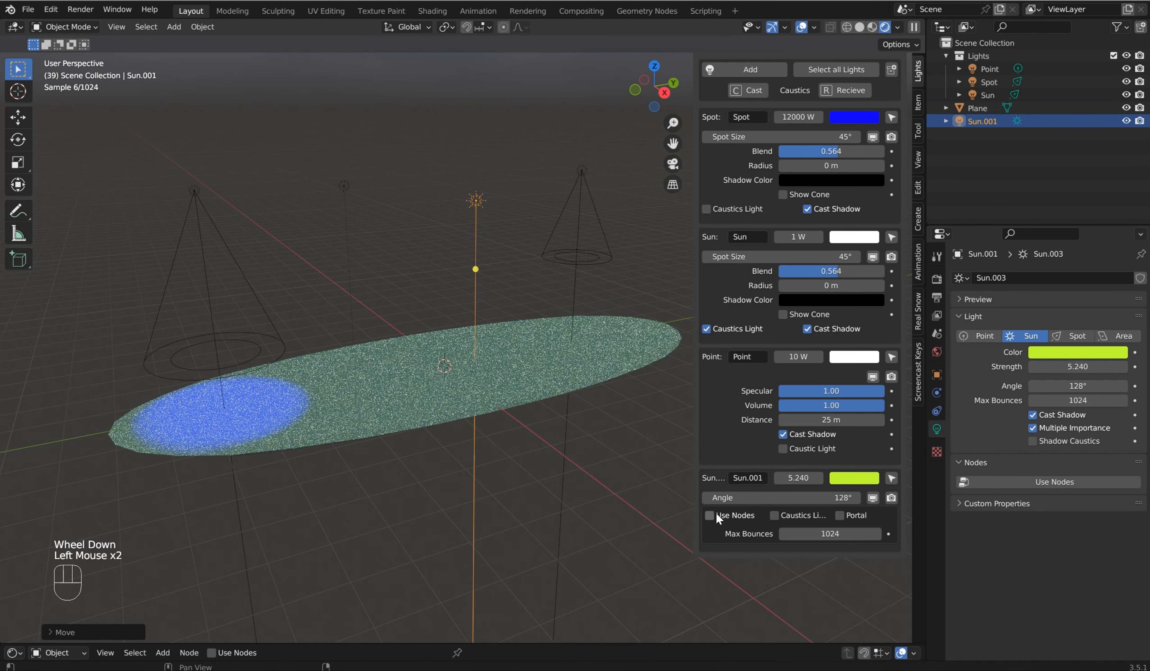
click(714, 514)
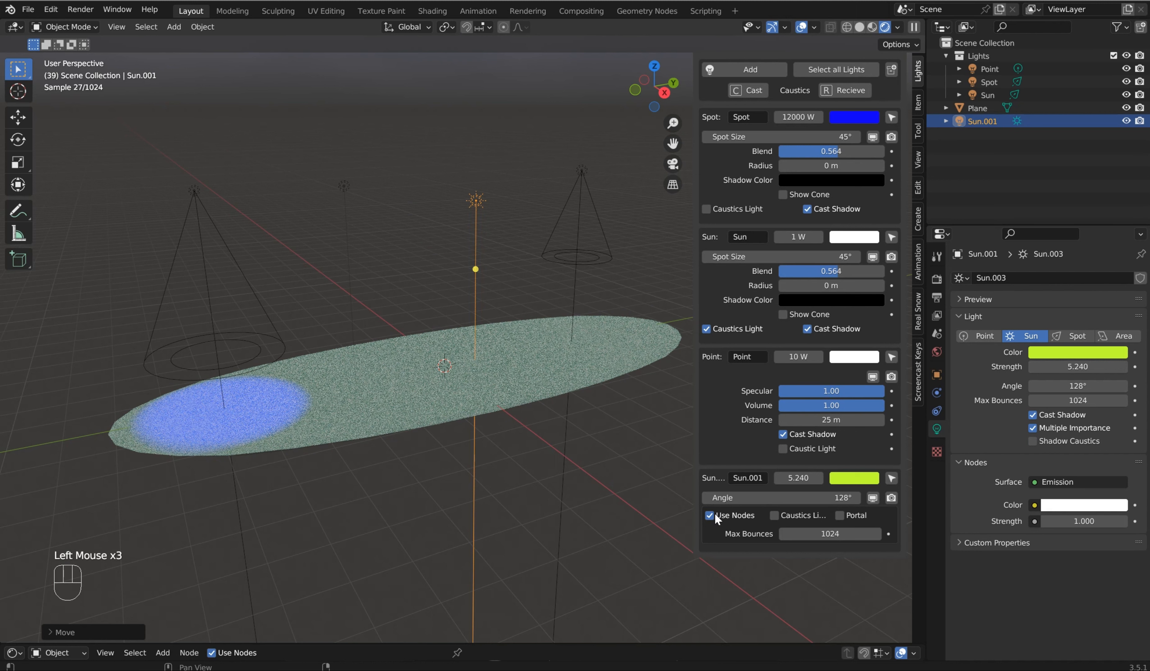
click(714, 513)
click(842, 514)
click(842, 514)
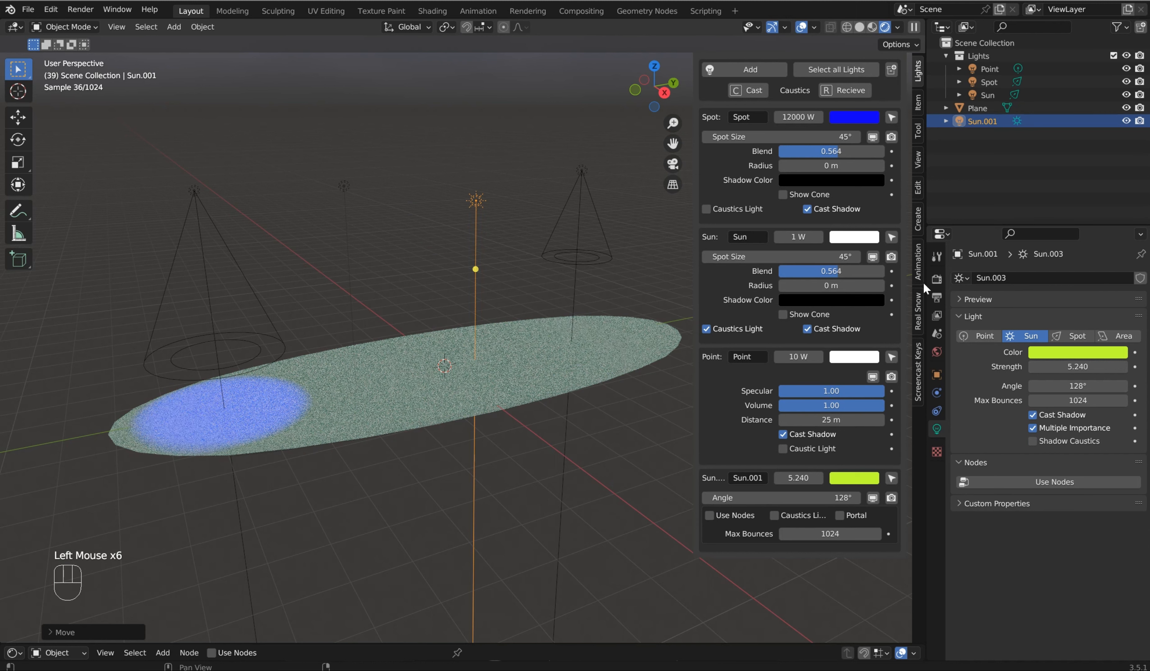
Step: Switch the render engine to Eevee, and enable Caustics Light on the blue Spot light and select that light
click(937, 278)
drag(1047, 275, 1051, 291)
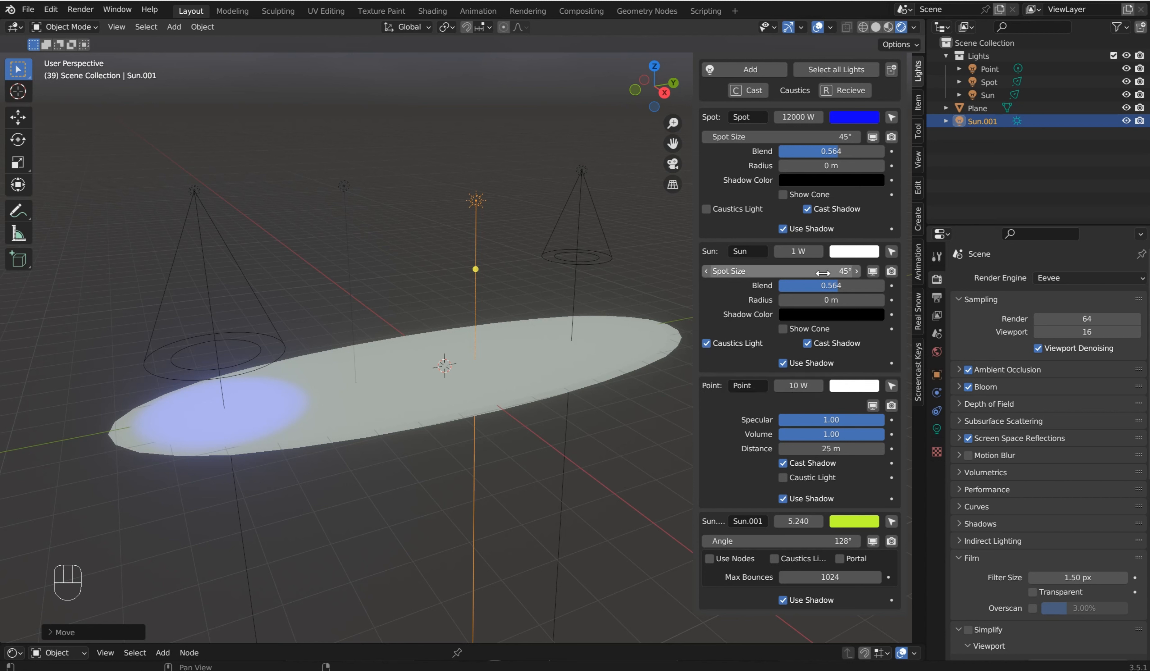
click(707, 210)
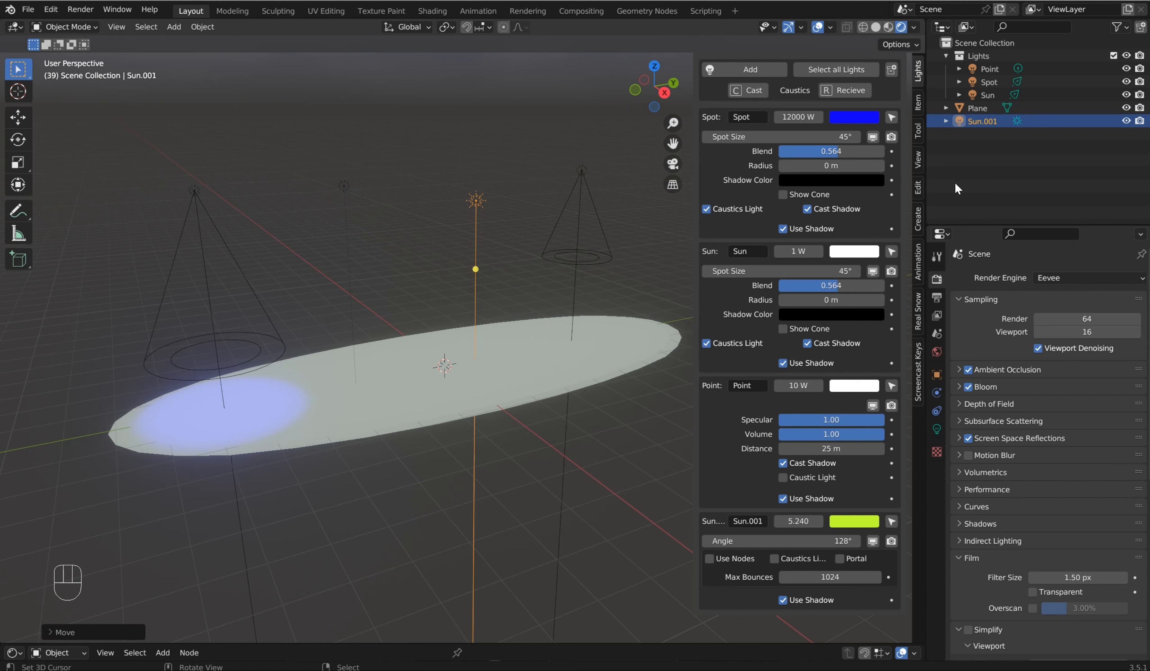
click(891, 117)
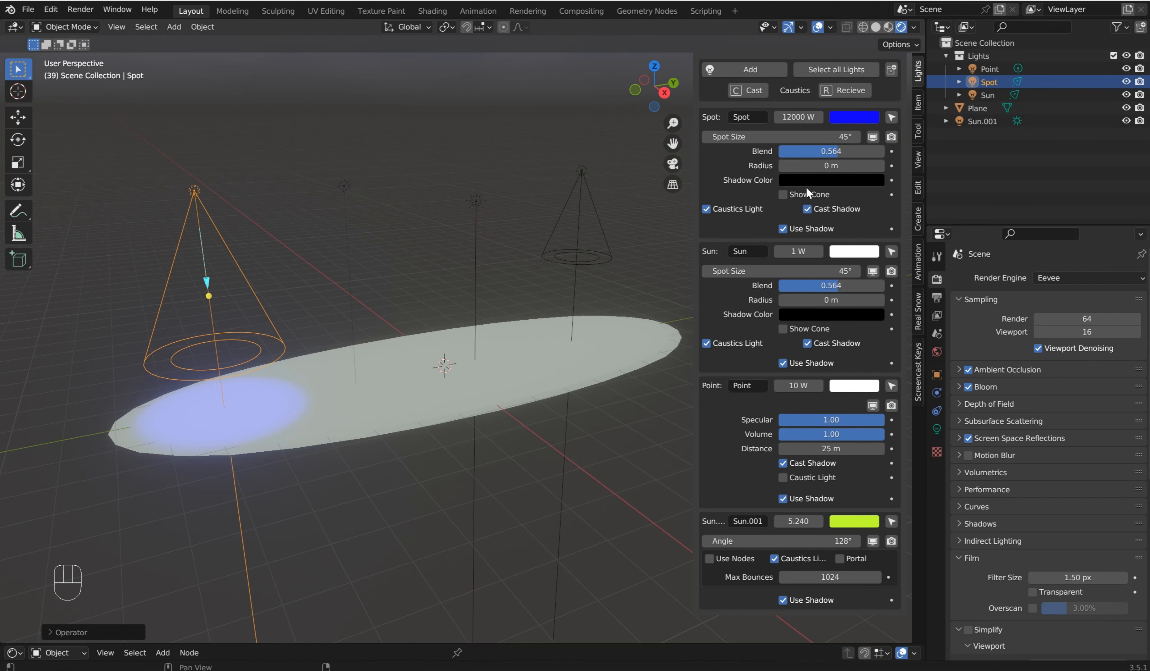
Step: Turn the Spot light's viewport visibility and render visibility off and back on
click(872, 137)
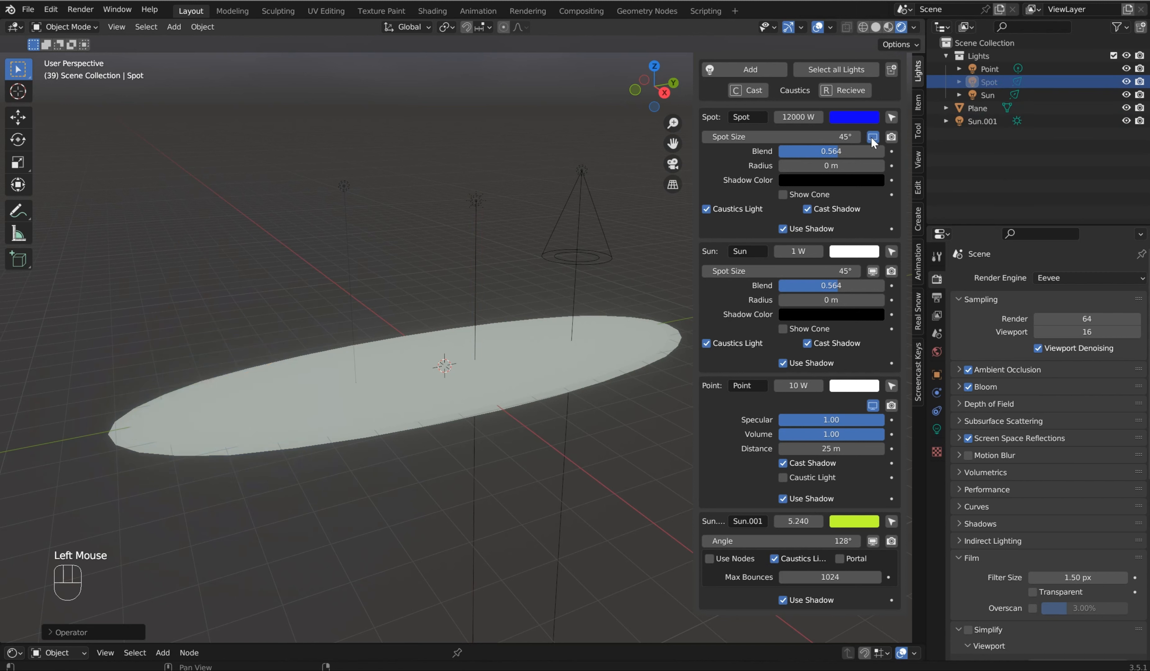
click(872, 137)
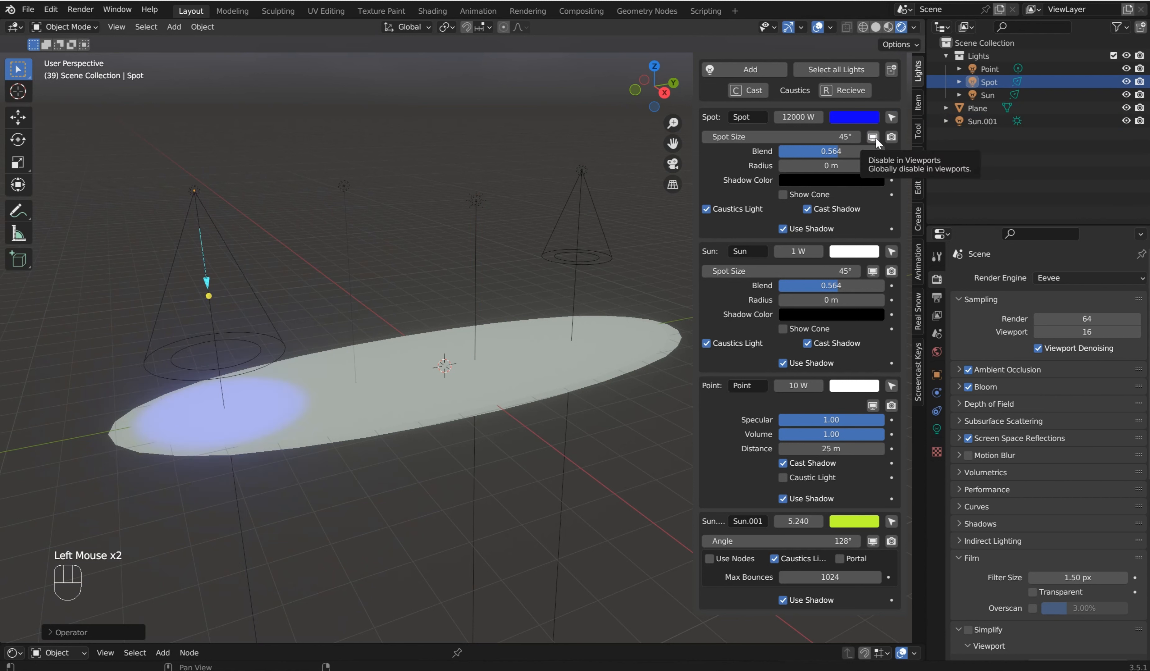
click(891, 137)
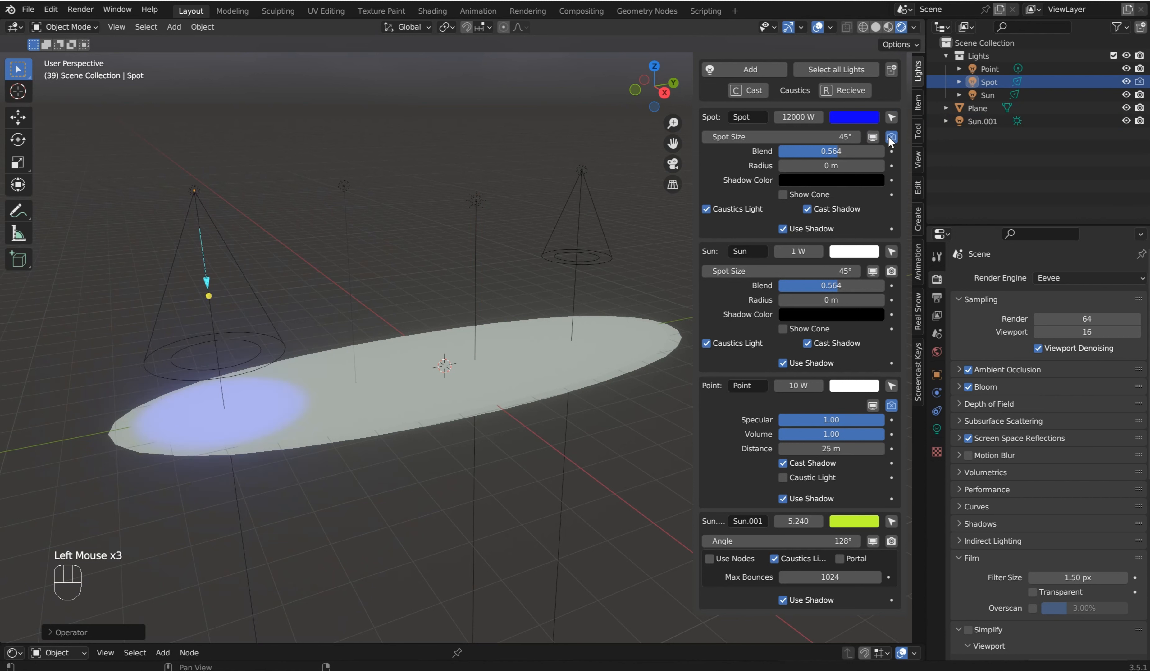
click(891, 137)
scroll(857, 464, down, 2)
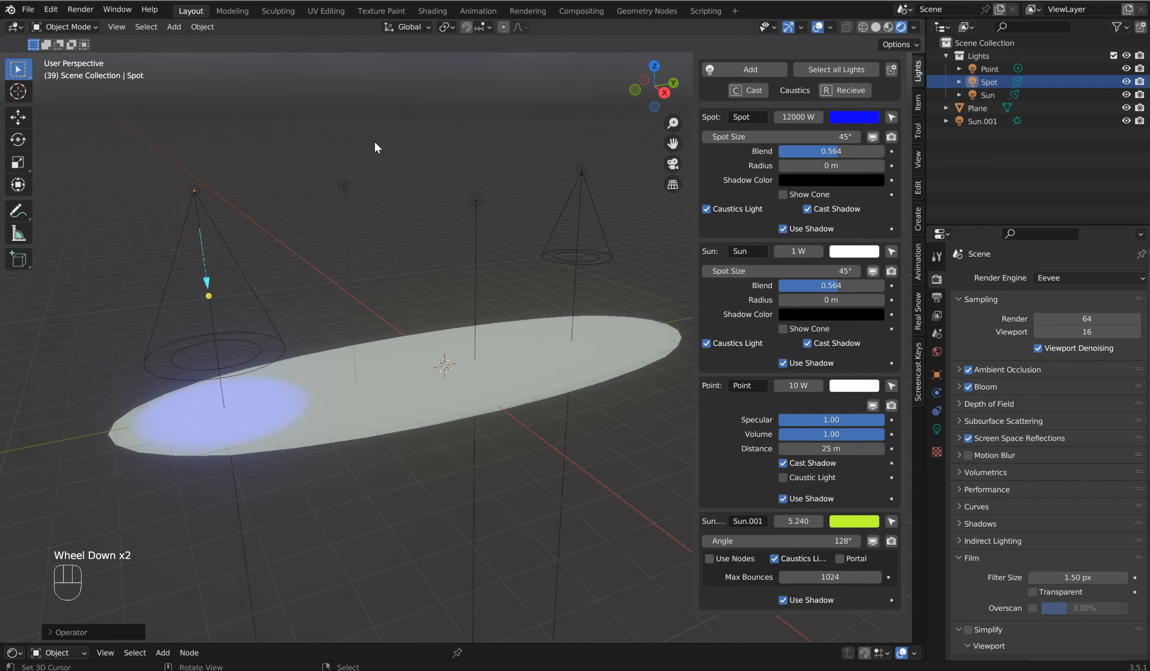
Step: Add a Tri-Lighting setup around the selected Spot light and bring its lamps' settings into view
click(747, 69)
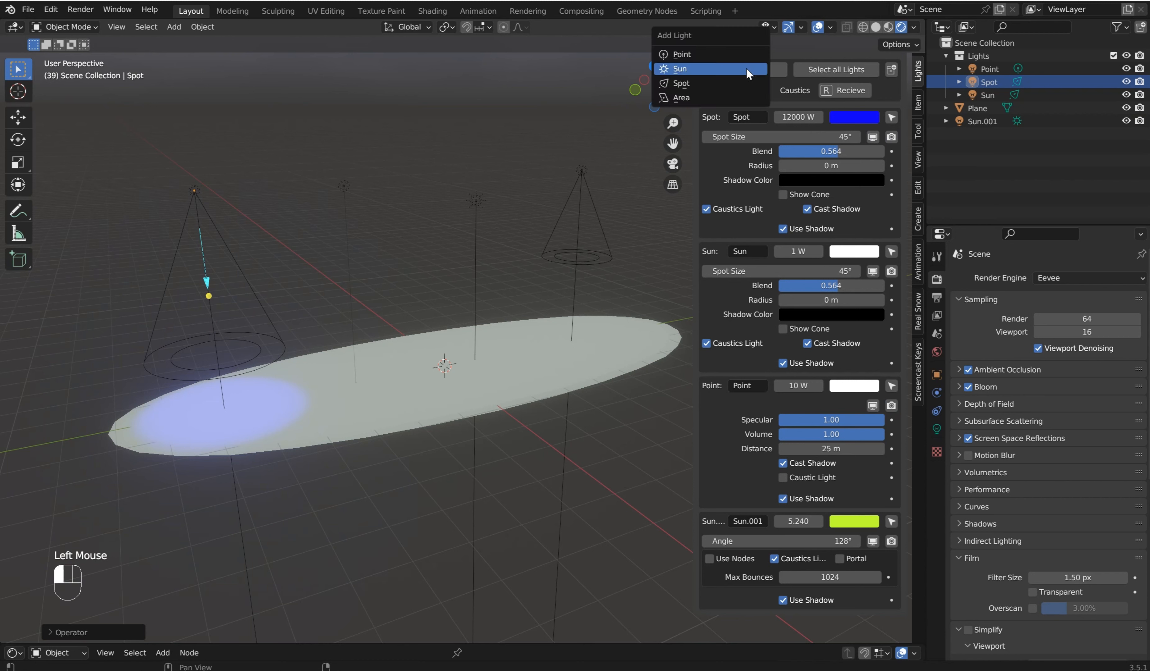
key(shift+a)
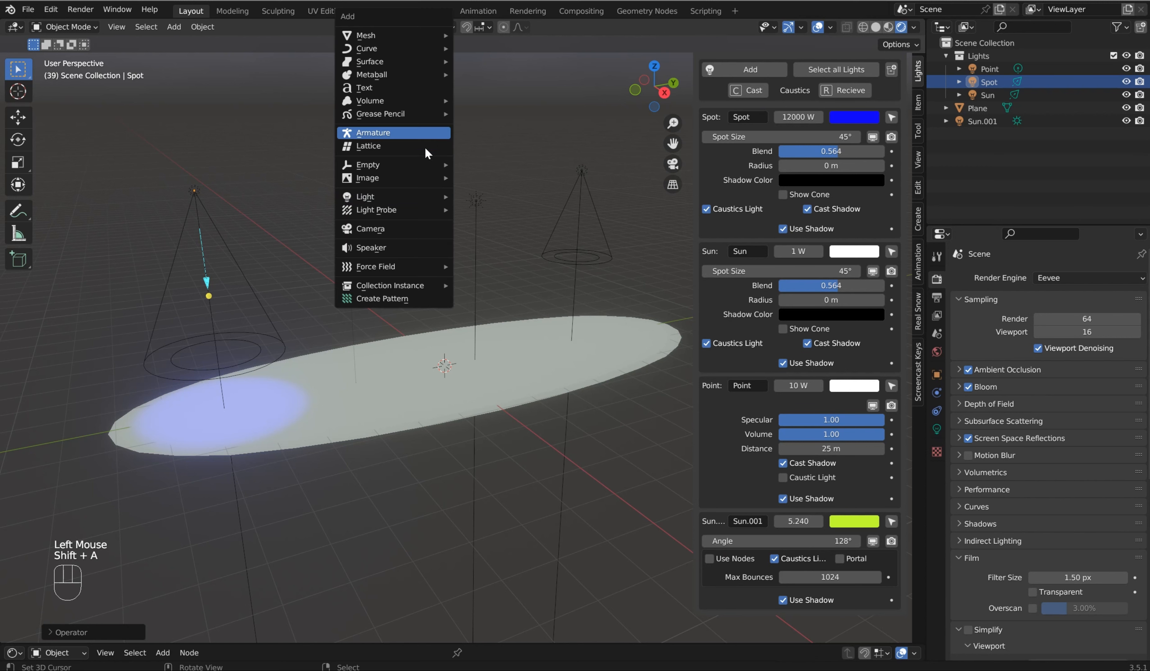
mouse_move(415, 180)
click(510, 251)
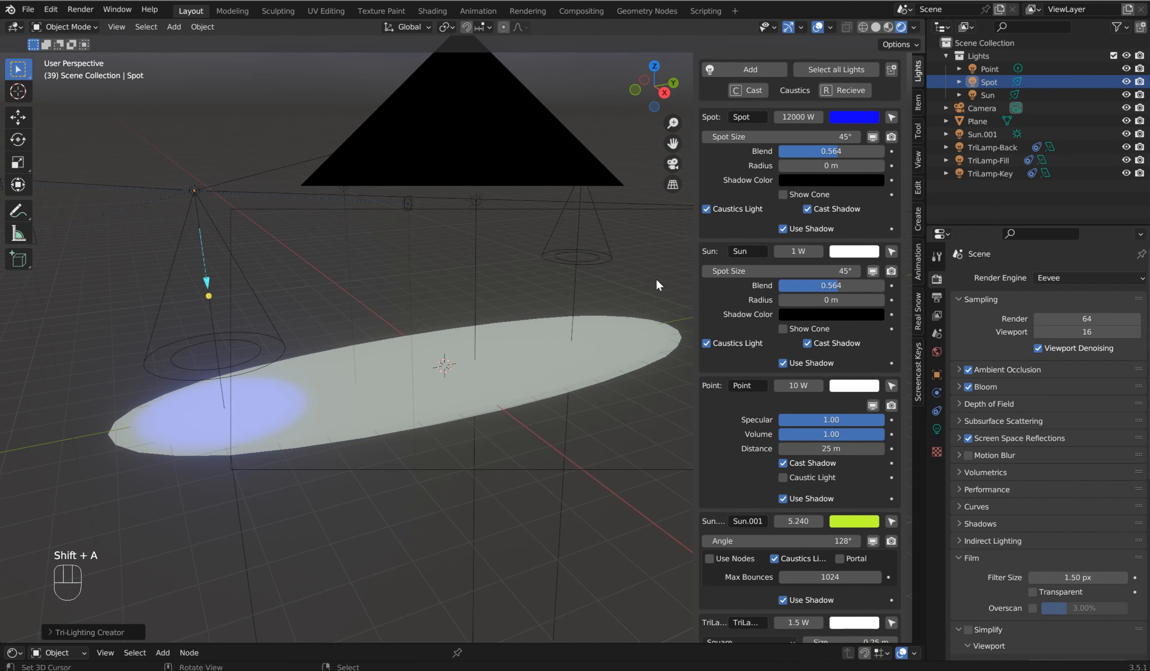
scroll(796, 391, down, 2)
scroll(796, 390, down, 5)
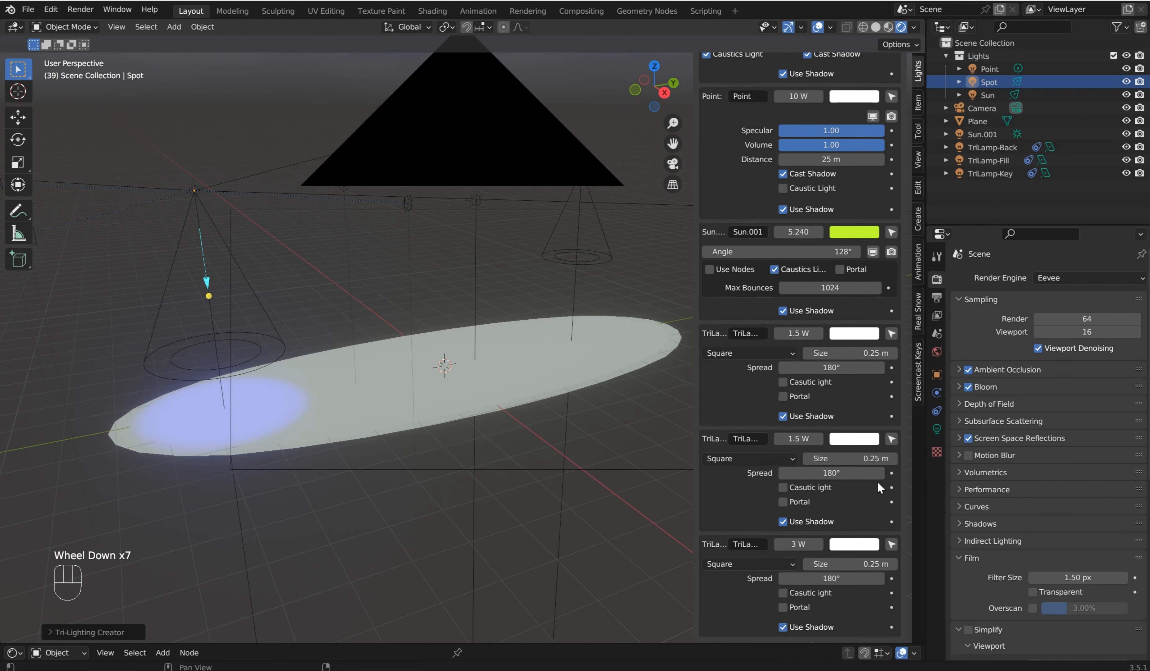
Step: Widen the lights sidebar and the 3D viewport area, and switch the render engine back to Cycles
drag(693, 385, 642, 383)
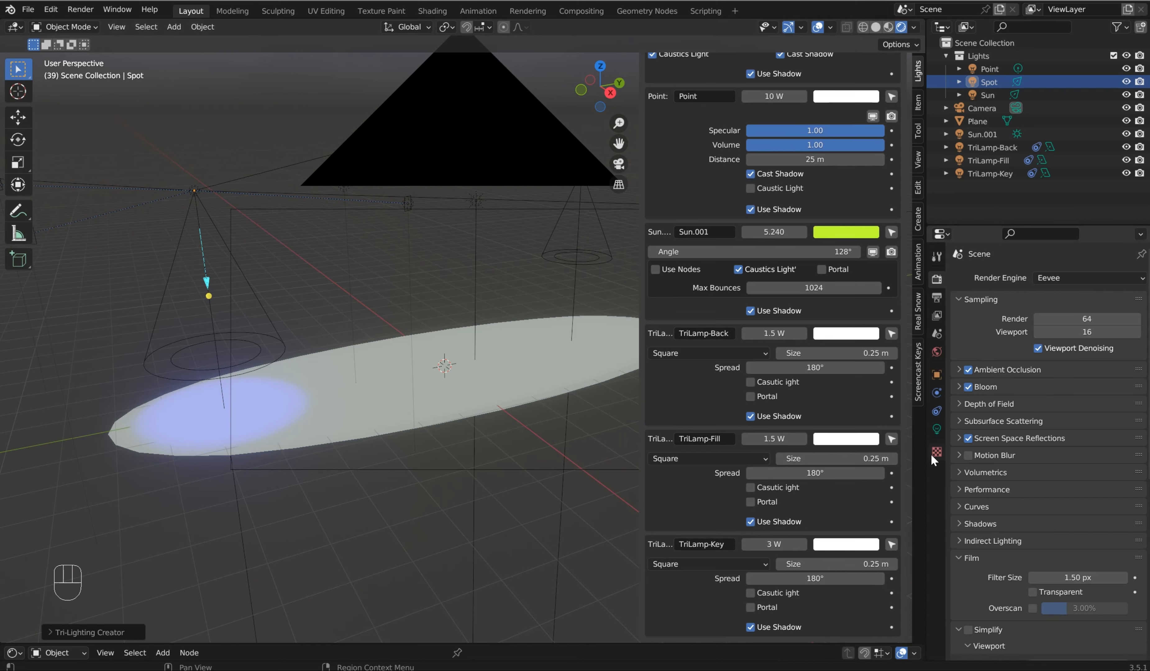
drag(932, 454, 999, 453)
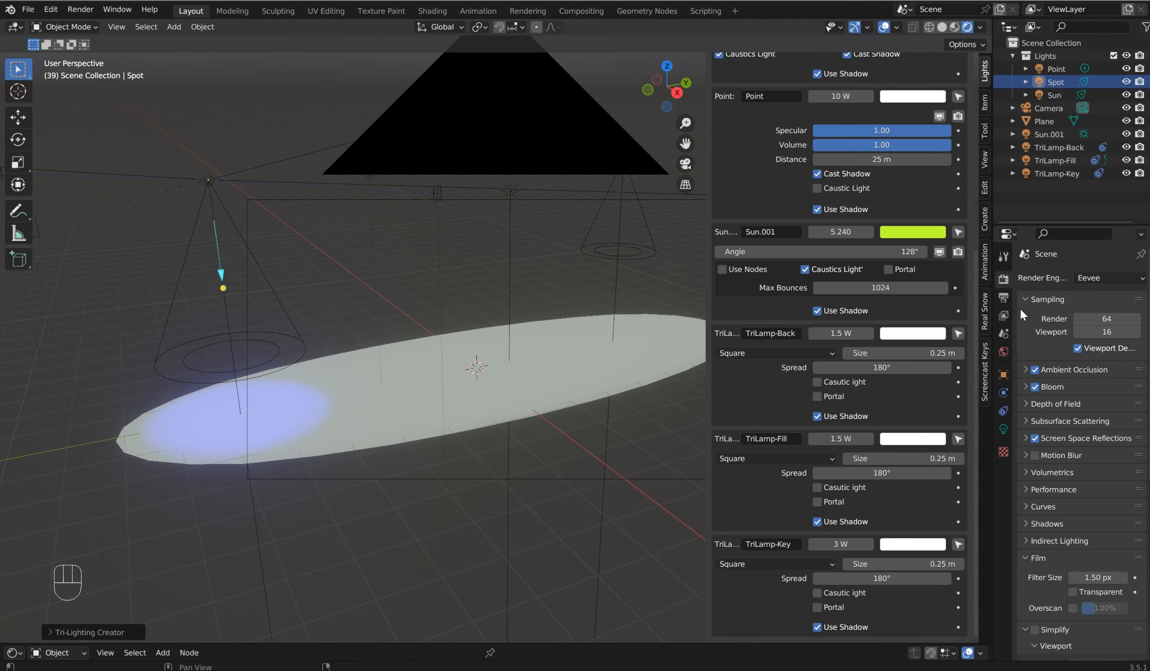
click(1107, 273)
click(1100, 316)
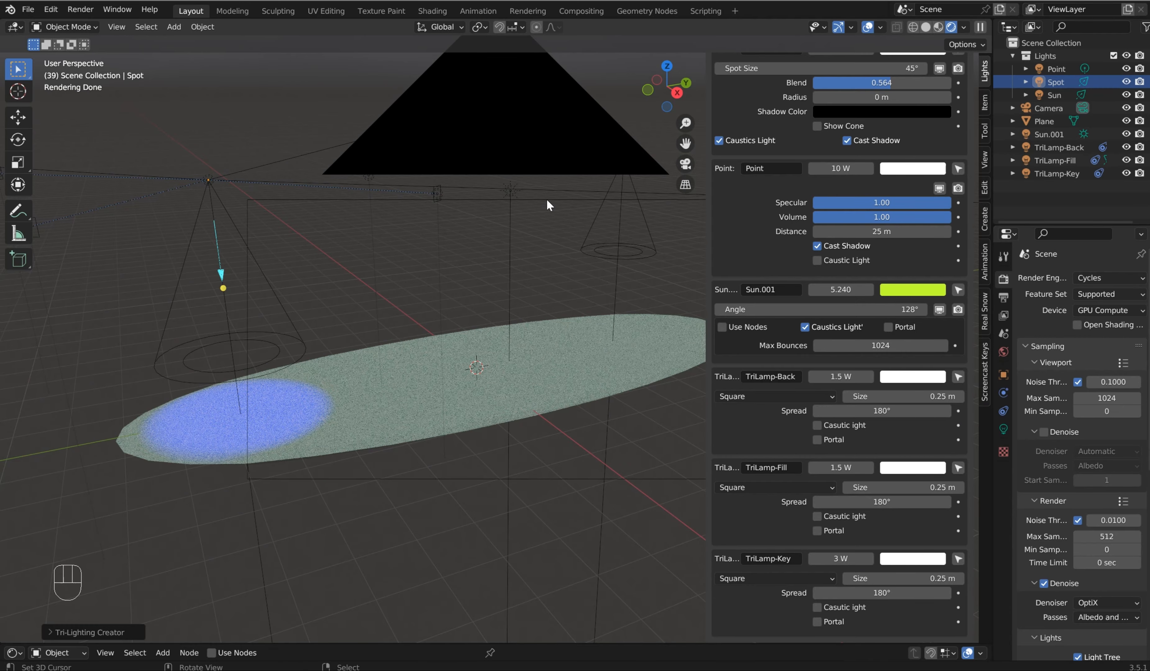
Step: Switch the viewport to solid shading and select the TriLamp-Key light
scroll(547, 203, down, 2)
middle_drag(548, 206, 548, 238)
scroll(549, 219, up, 3)
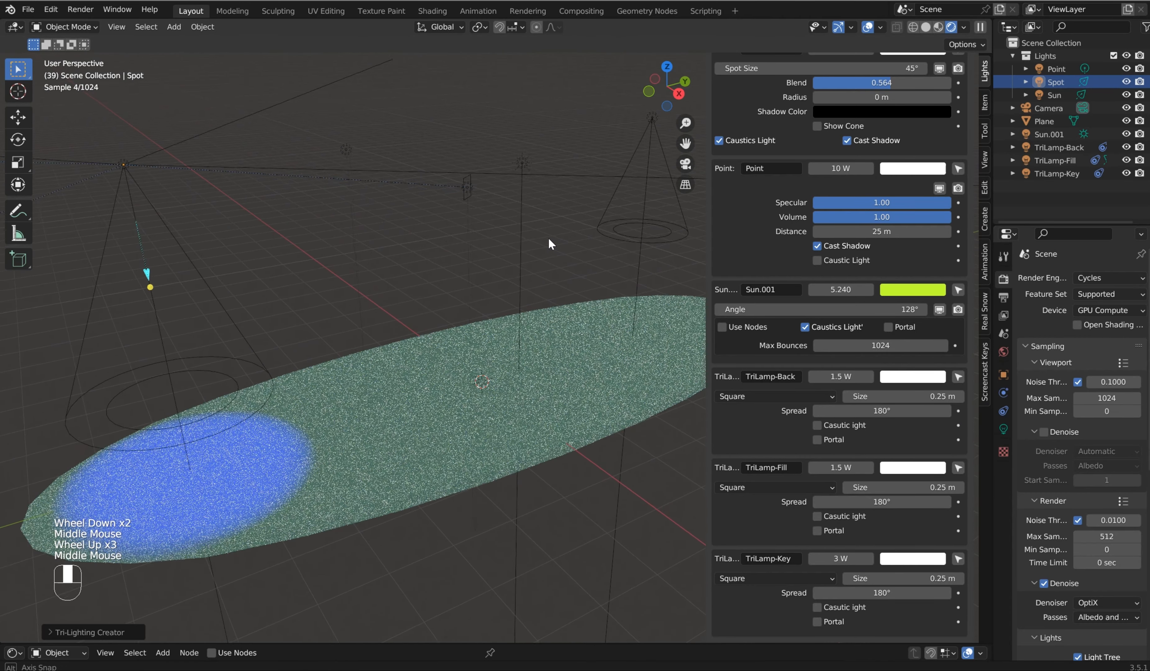
scroll(548, 237, up, 1)
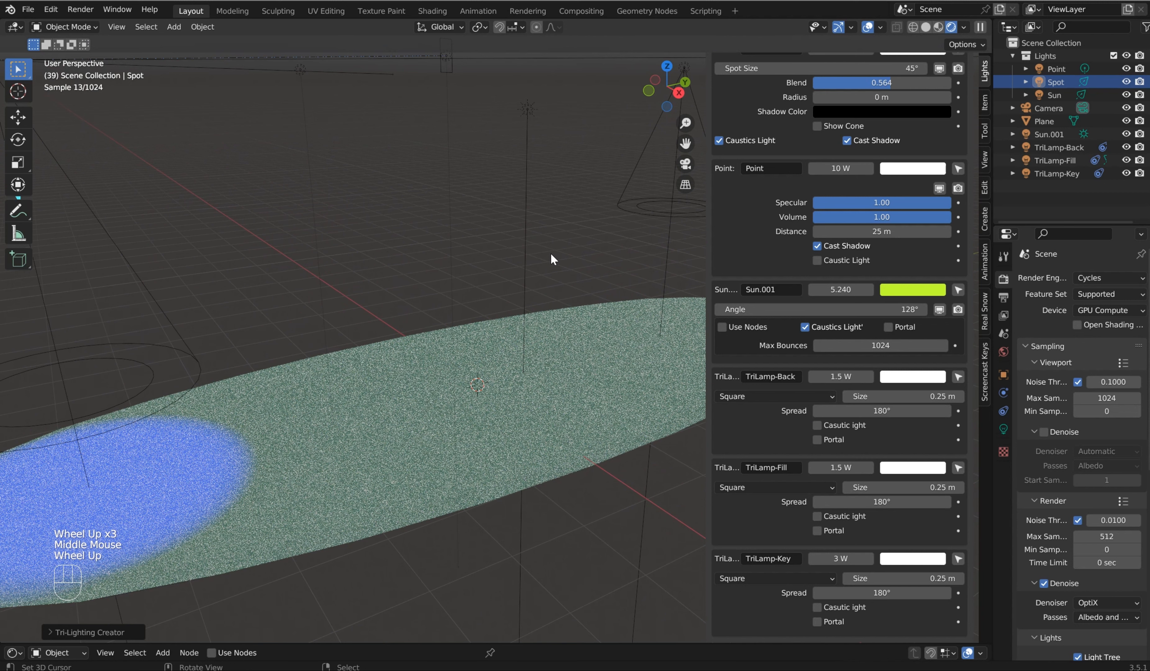
middle_drag(532, 273, 567, 238)
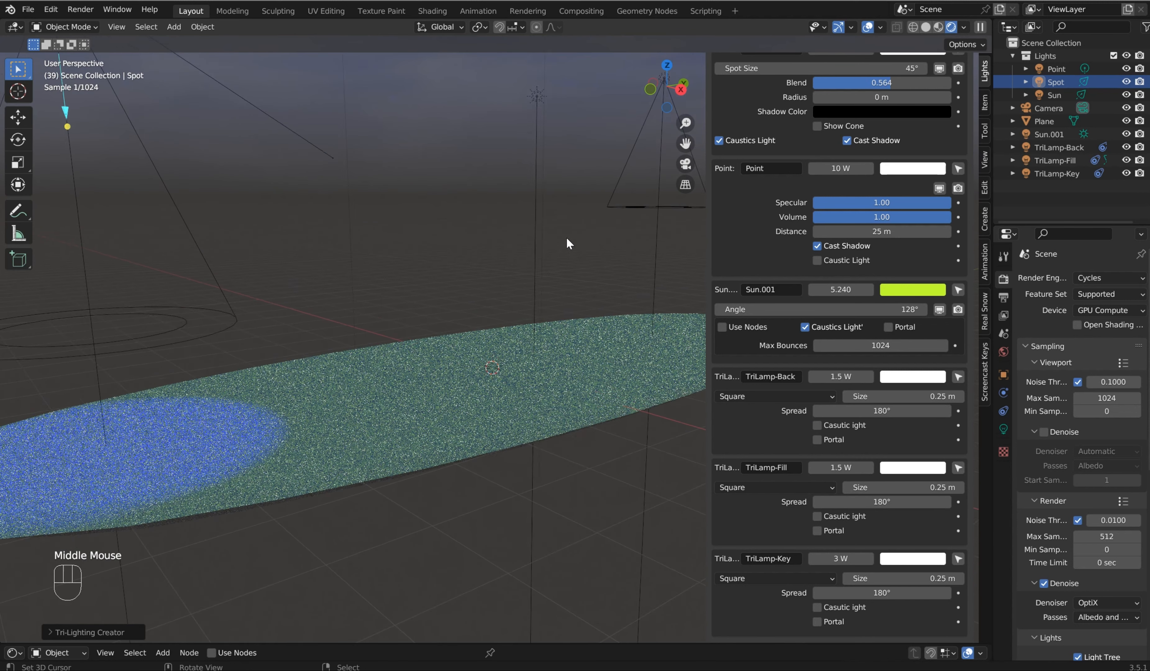
scroll(568, 243, down, 2)
click(925, 27)
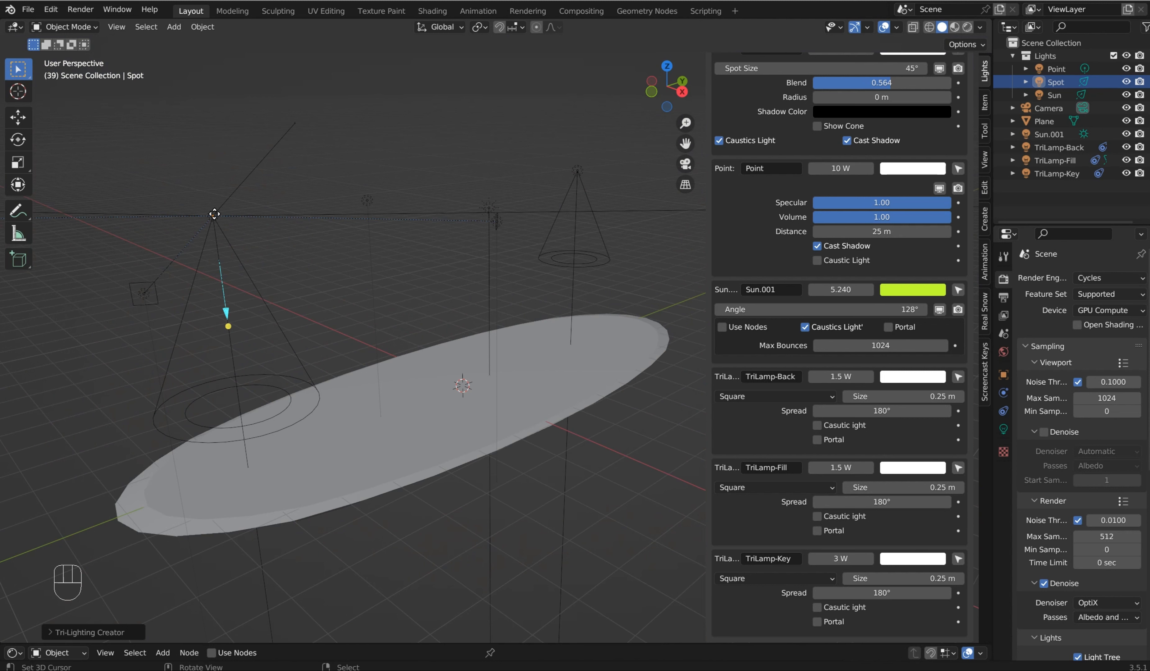
right_click(215, 214)
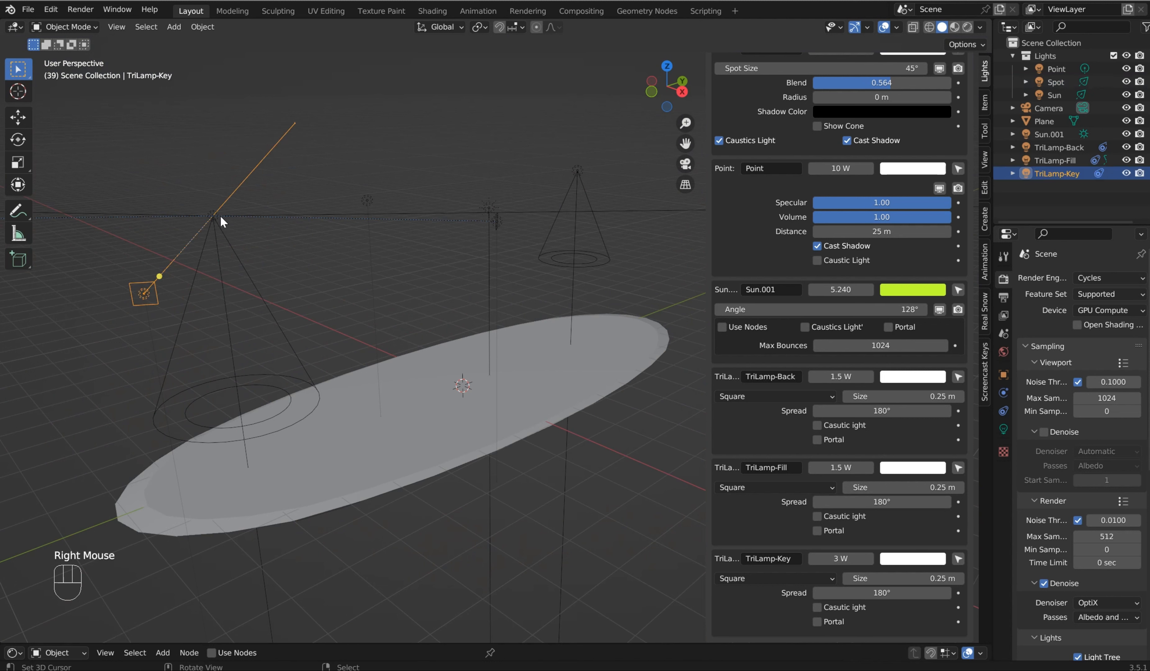
Step: Select the plane and add a second Tri-Lighting setup aimed at it
right_click(399, 399)
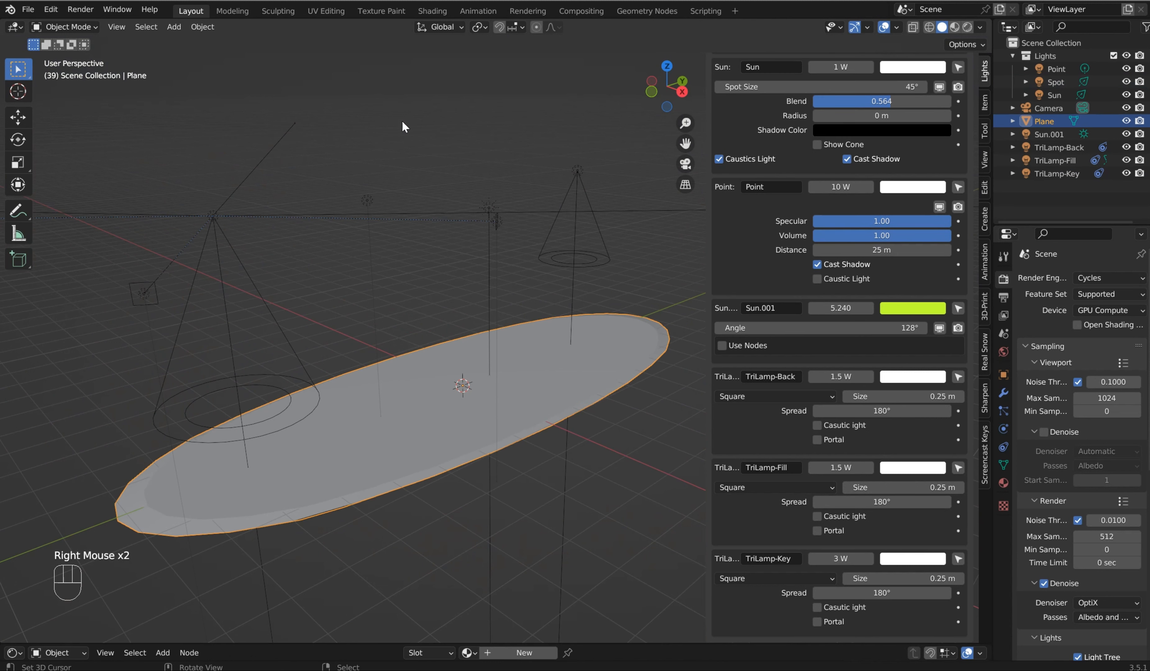
key(shift+a)
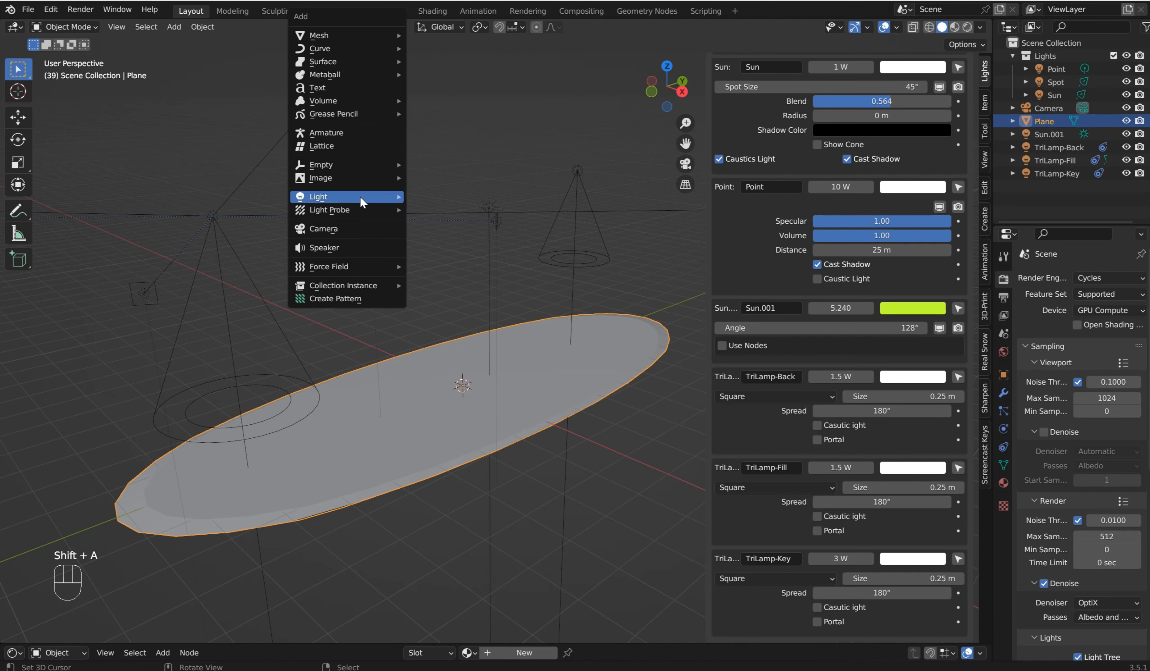
mouse_move(363, 196)
click(466, 251)
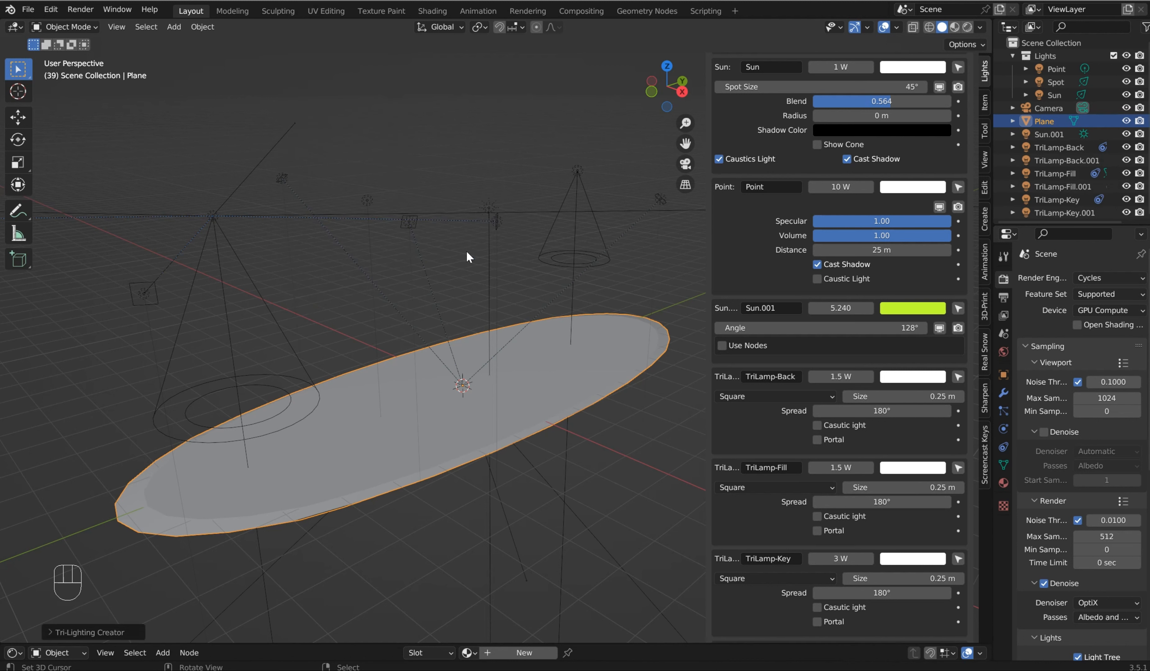
Step: Select and delete the first setup's TriLamp-Key light
scroll(552, 349, down, 2)
middle_drag(552, 350, 427, 304)
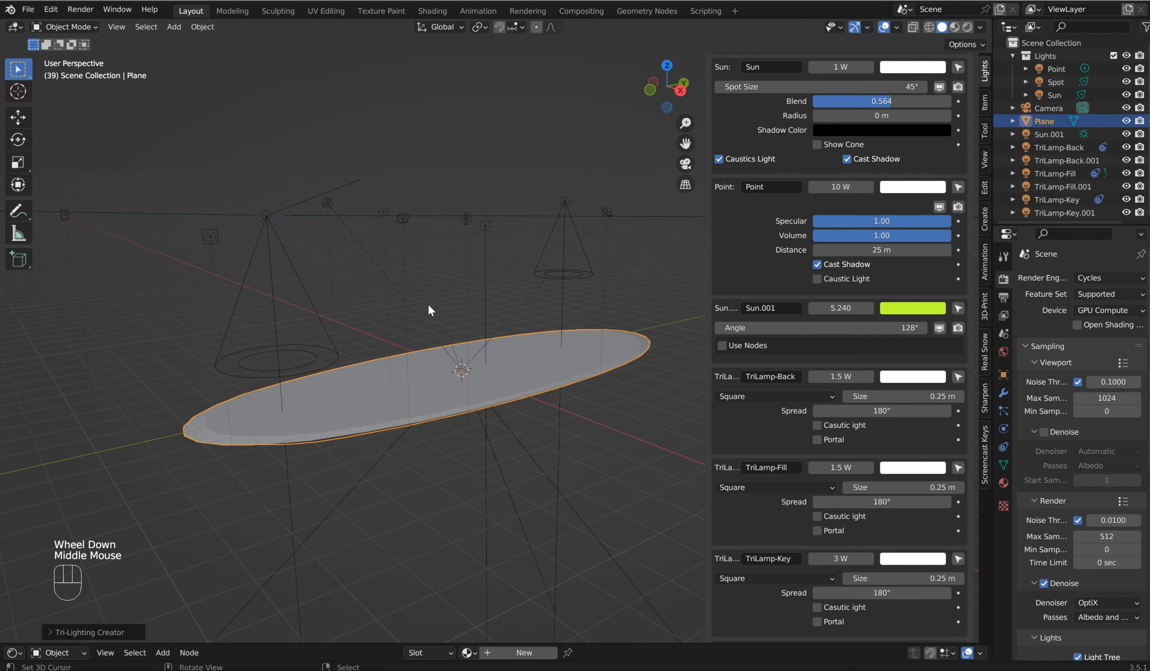
right_click(326, 192)
key(Delete)
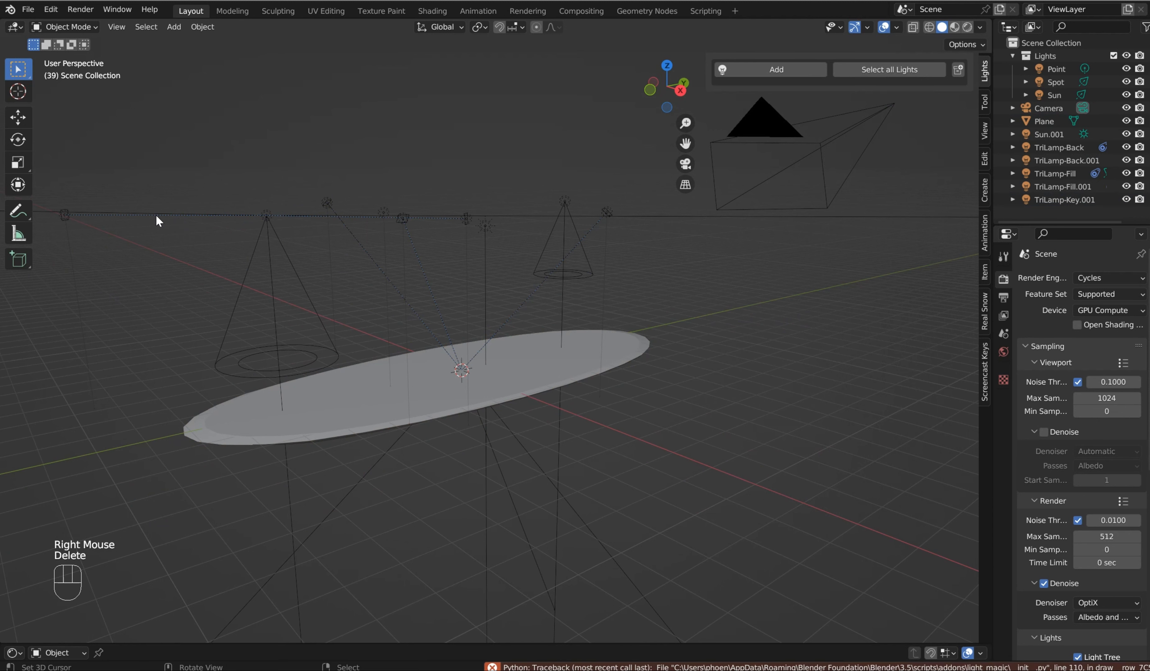
Step: Select the TriLamp-Back light and look through the sidebar's list of light settings
right_click(157, 219)
scroll(860, 496, down, 3)
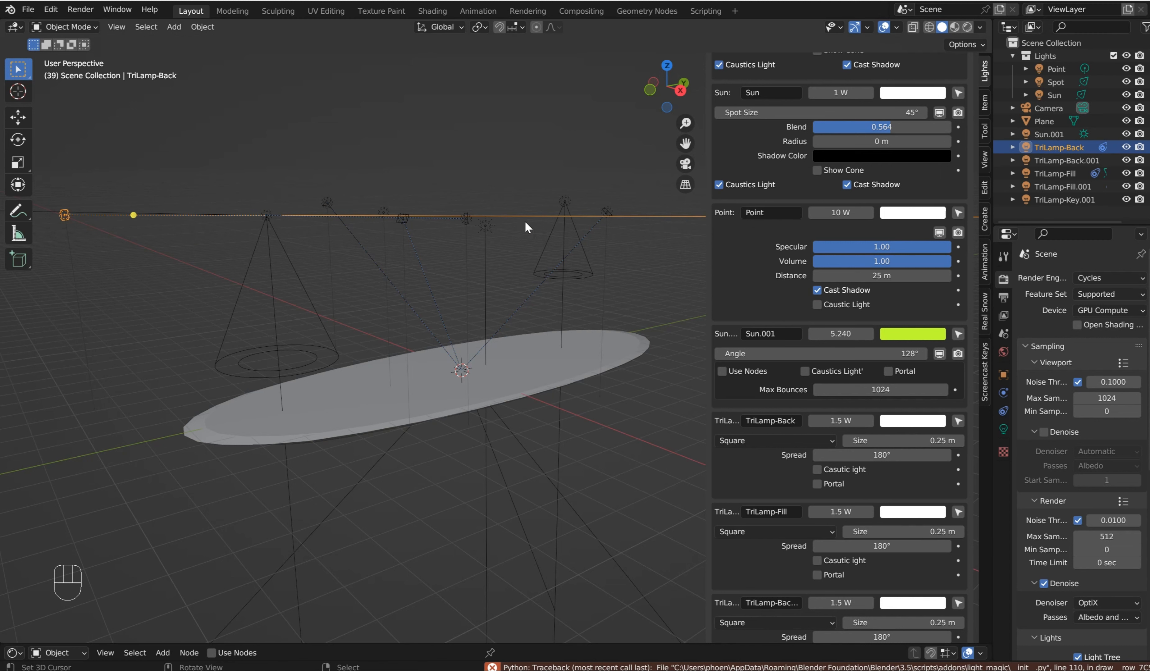
scroll(475, 237, up, 4)
scroll(472, 236, down, 2)
scroll(832, 189, up, 5)
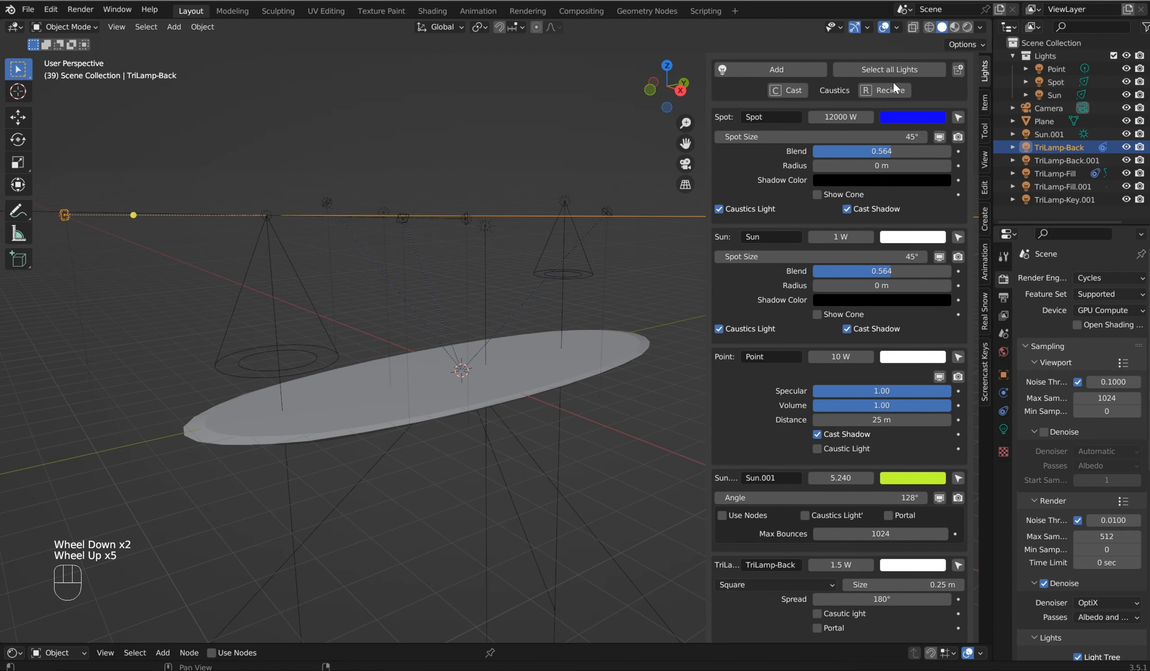
Step: Delete all lights in the scene at once and add a new Point light
click(889, 69)
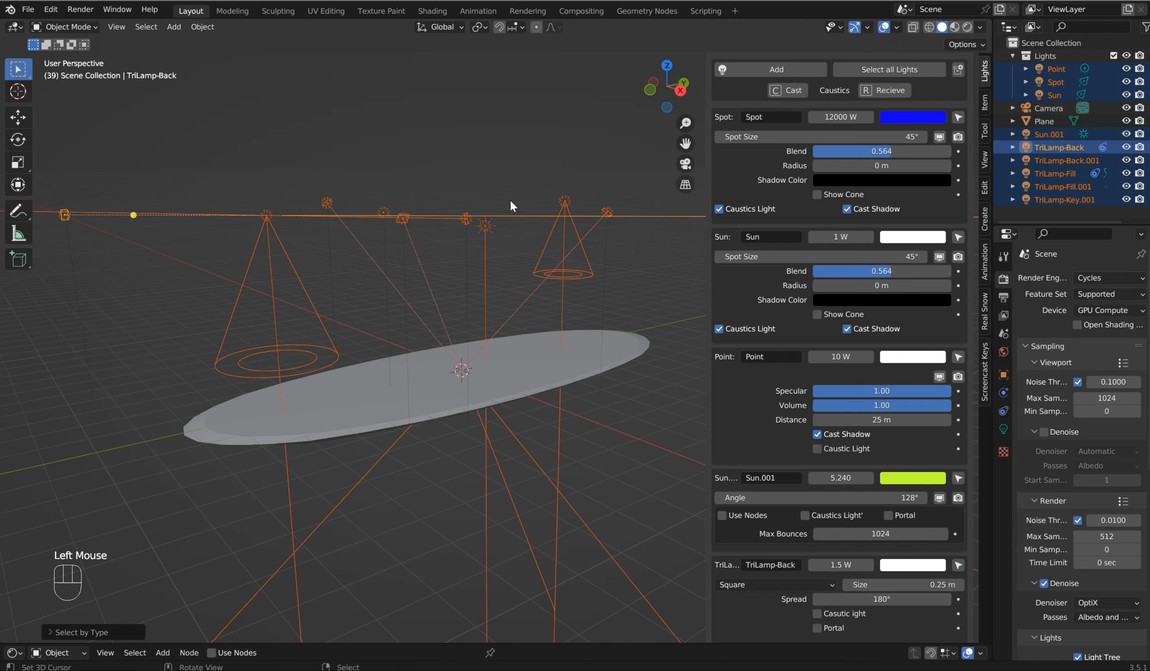
key(Delete)
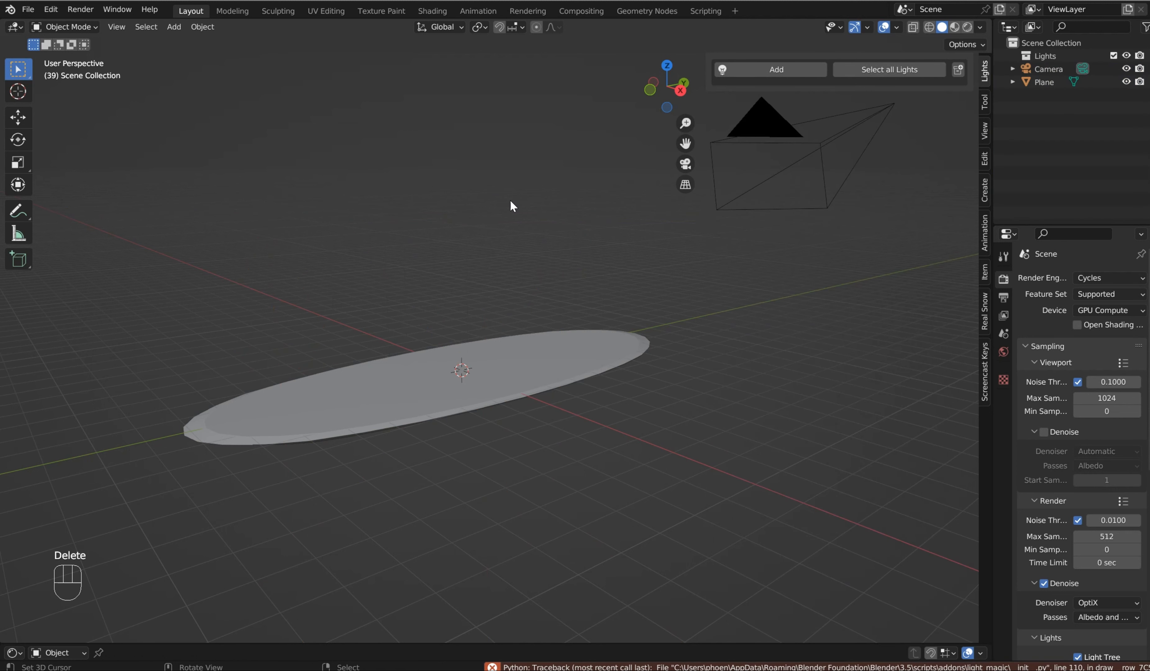
click(765, 70)
click(743, 57)
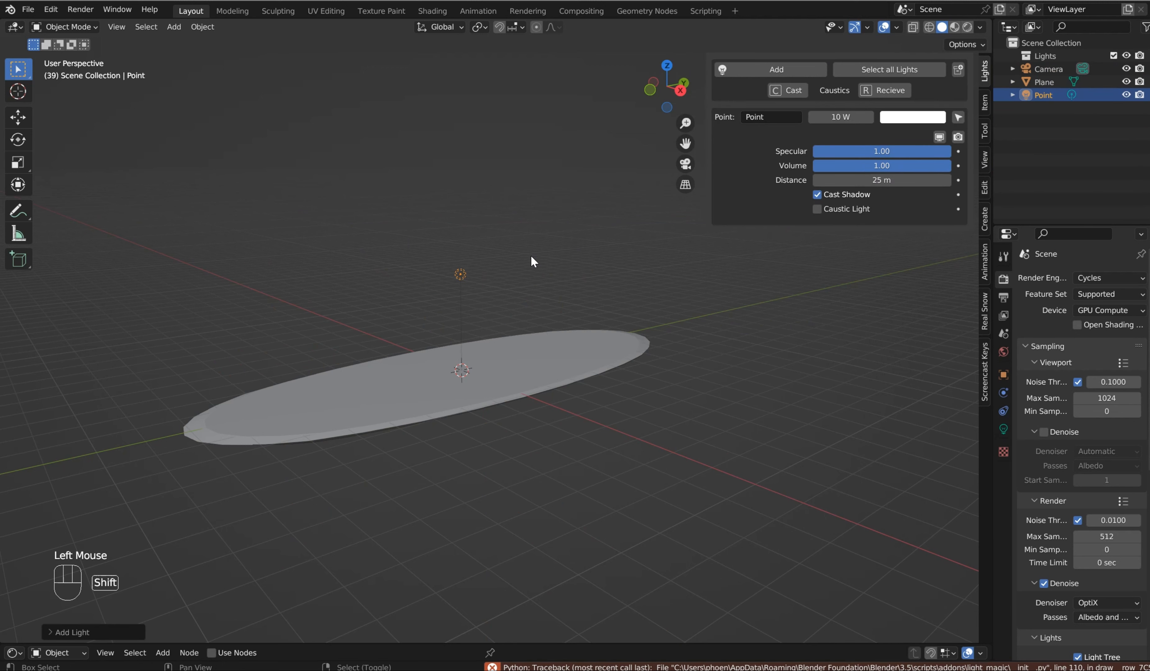
Step: Duplicate the Point light to make two copies above the plane and set the original's color to green
key(shift+d)
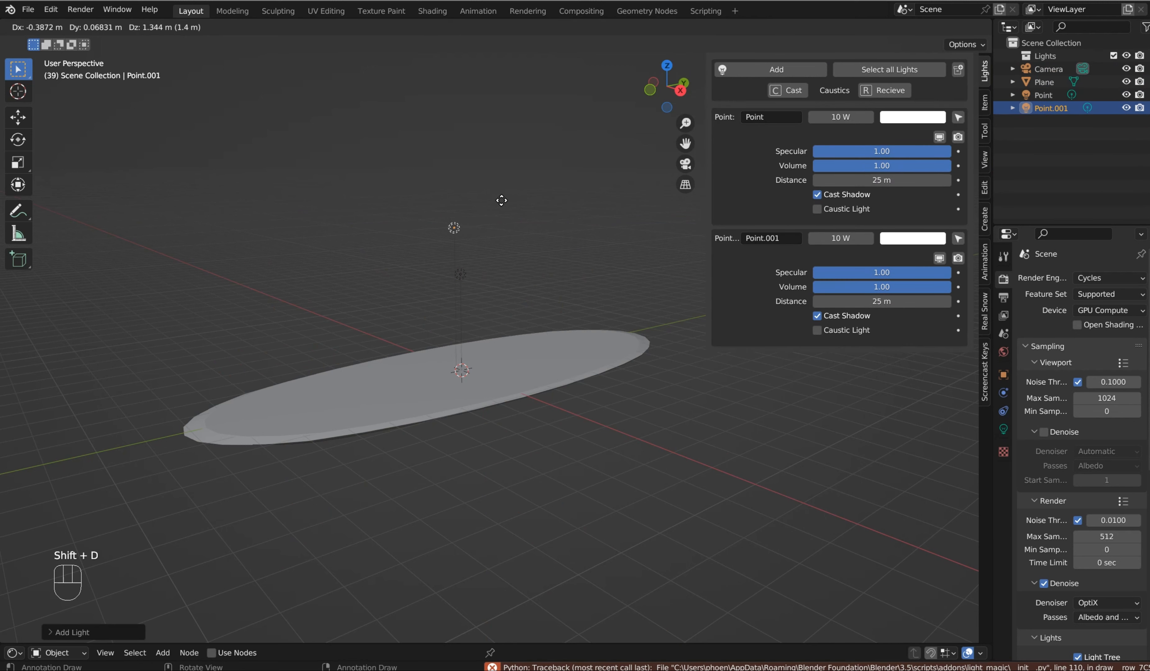
click(502, 198)
mouse_move(700, 203)
middle_down()
mouse_move(716, 205)
mouse_move(704, 203)
middle_up()
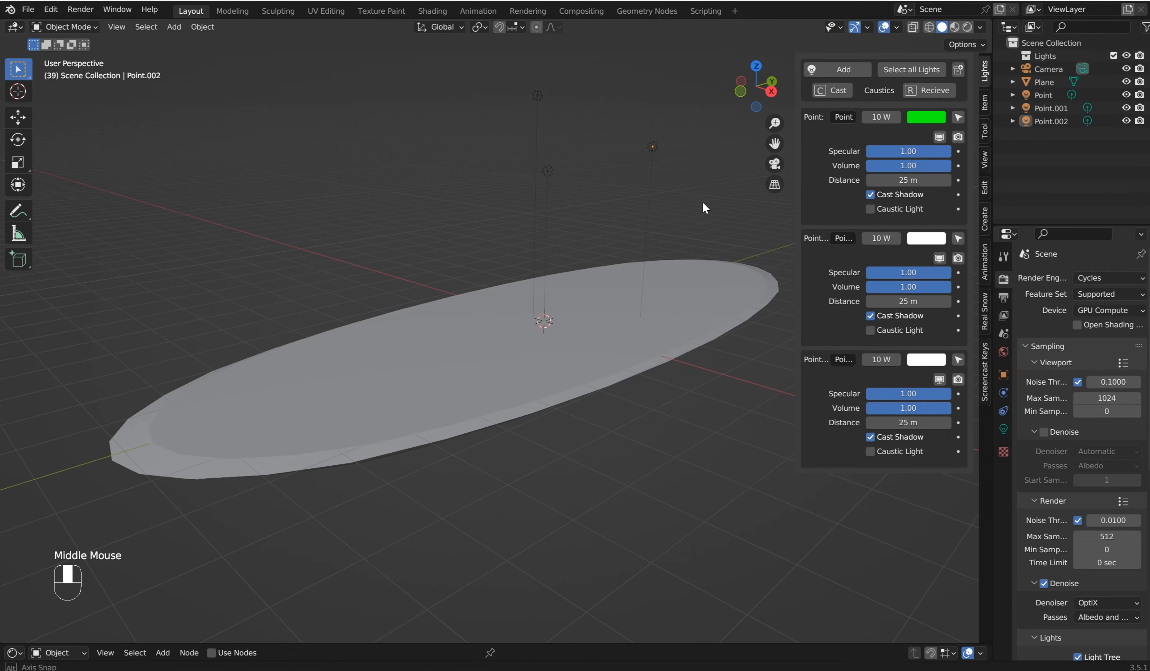
scroll(703, 203, up, 4)
scroll(707, 209, down, 3)
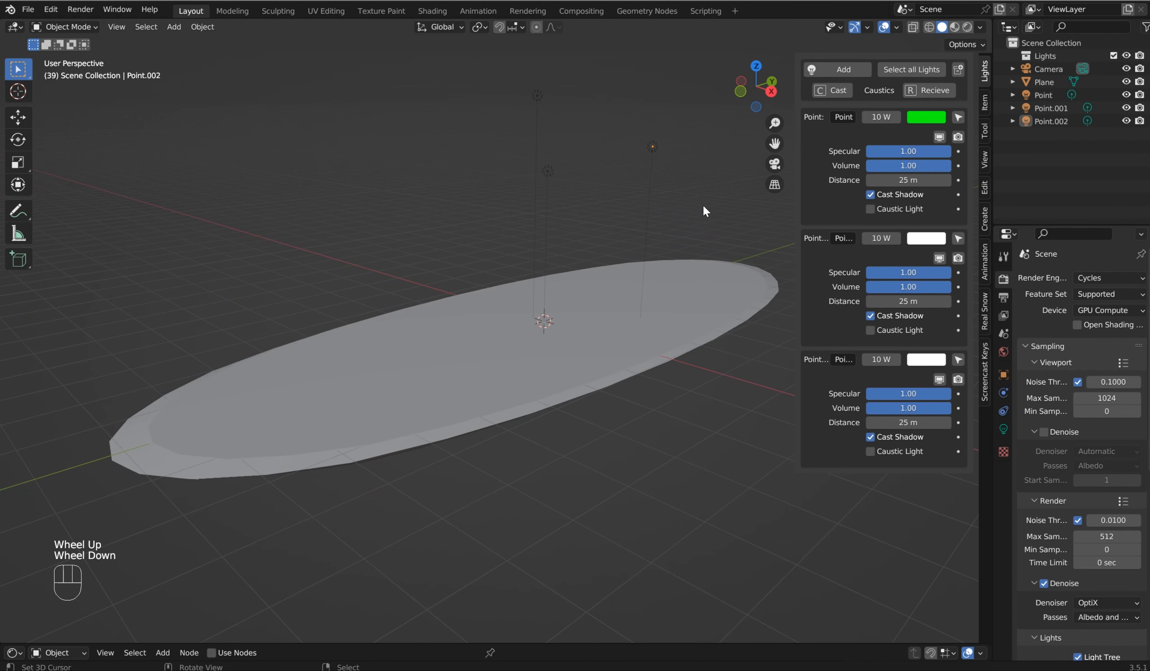